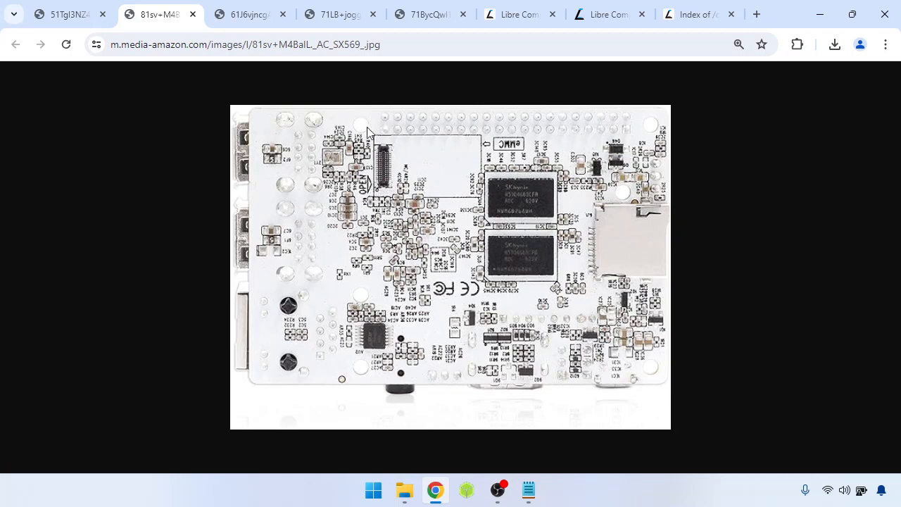
Look through the open product images of the eMMC module, front, back and angled views.
{"action": "left_click", "coordinate": [245, 21]}
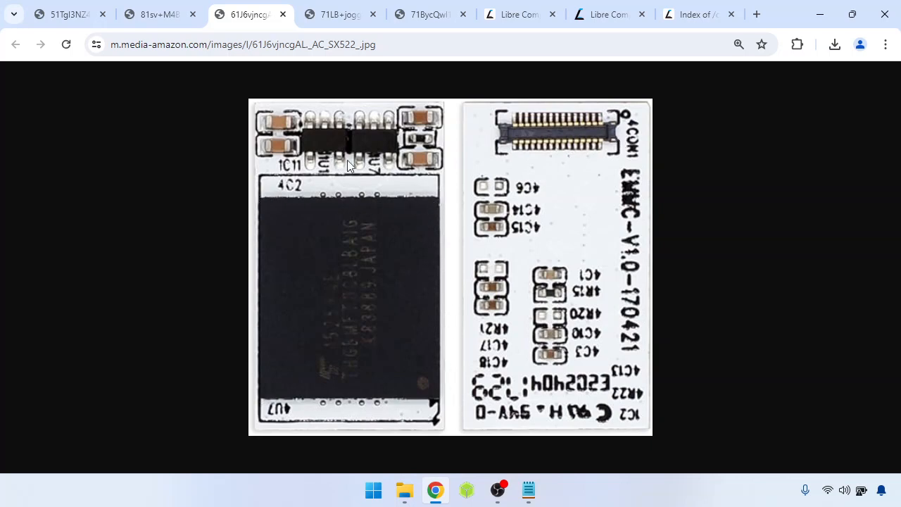
{"action": "left_click", "coordinate": [329, 14]}
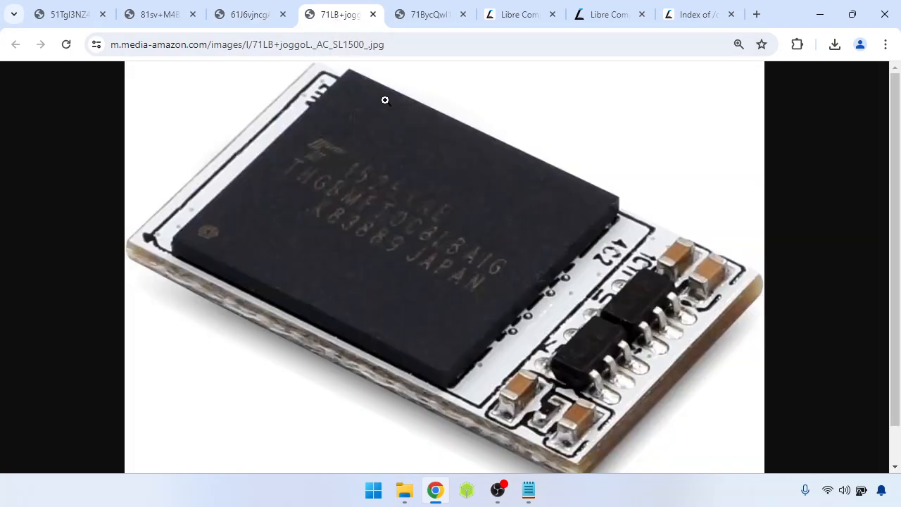
{"action": "left_click", "coordinate": [426, 17]}
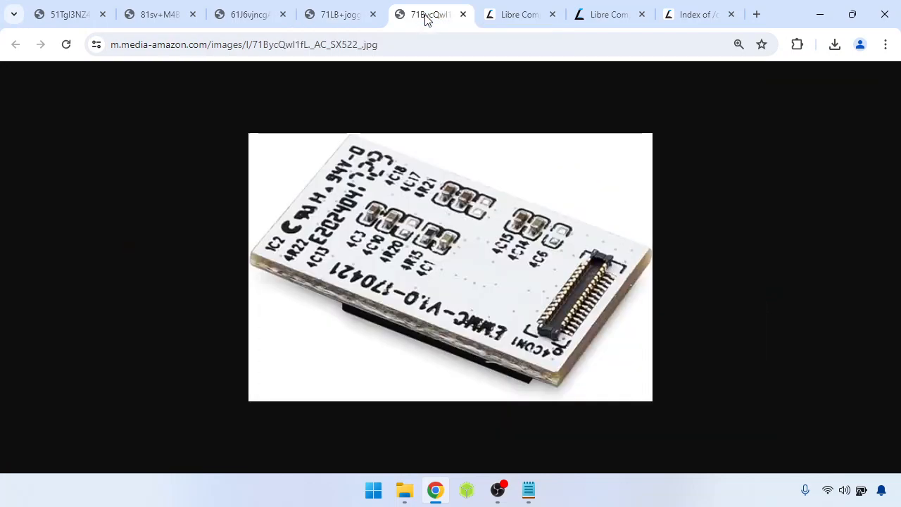
Switch to the Notepad notes and review the sections on eMMC connectors, reliability, performance and the LEFT tool.
{"action": "left_click", "coordinate": [528, 491]}
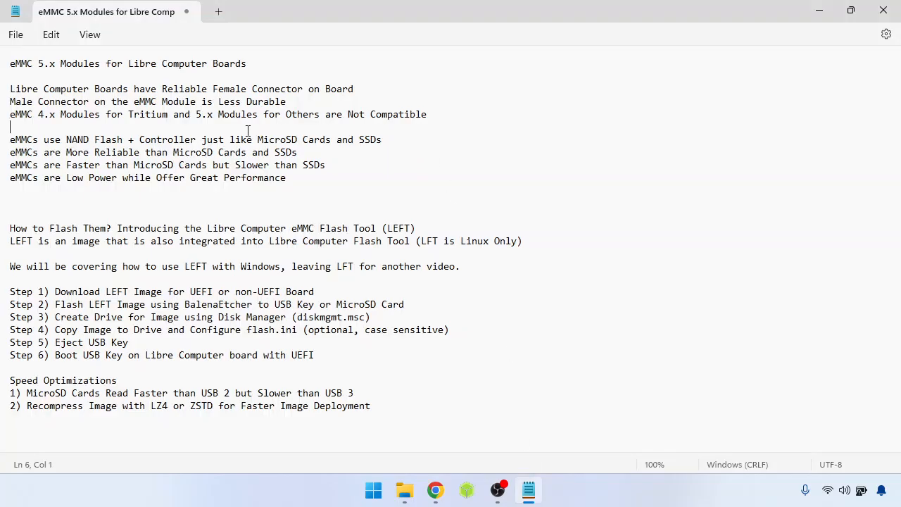
{"action": "left_click_drag", "start_coordinate": [224, 77], "coordinate": [354, 192]}
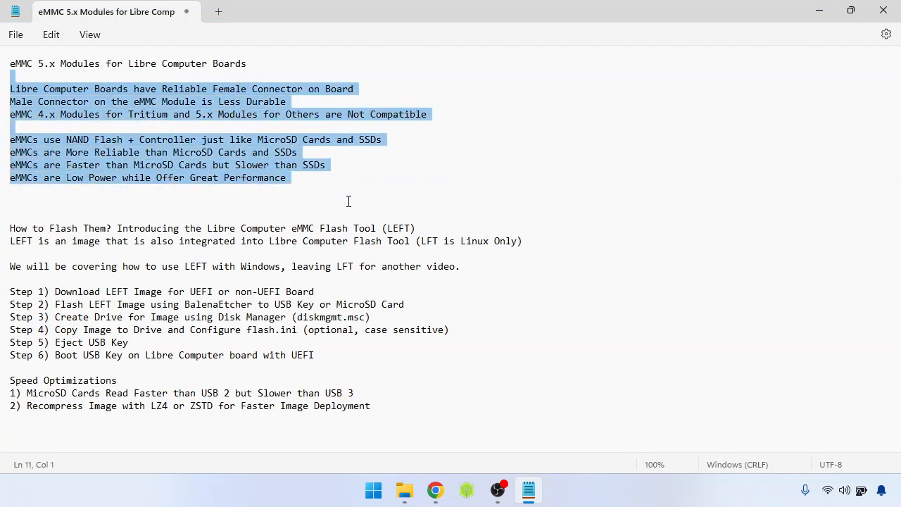
{"action": "left_click", "coordinate": [348, 203]}
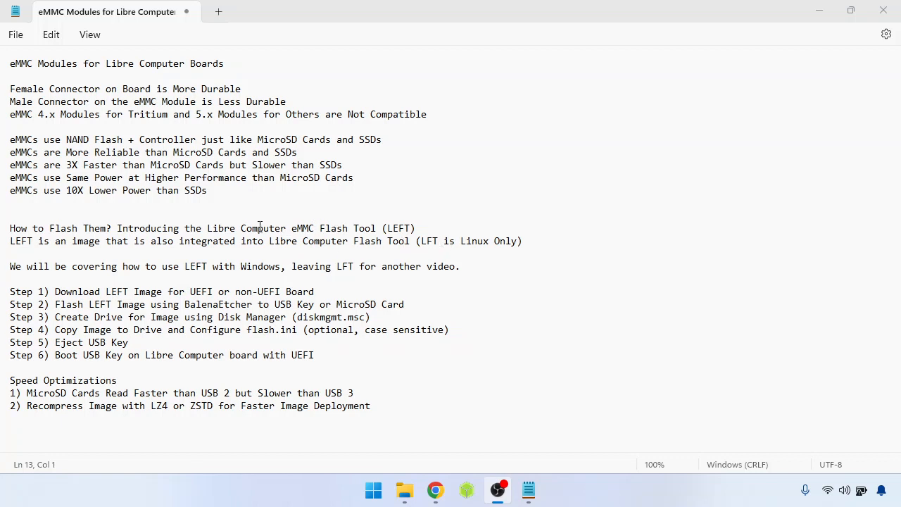
{"action": "left_click", "coordinate": [428, 227]}
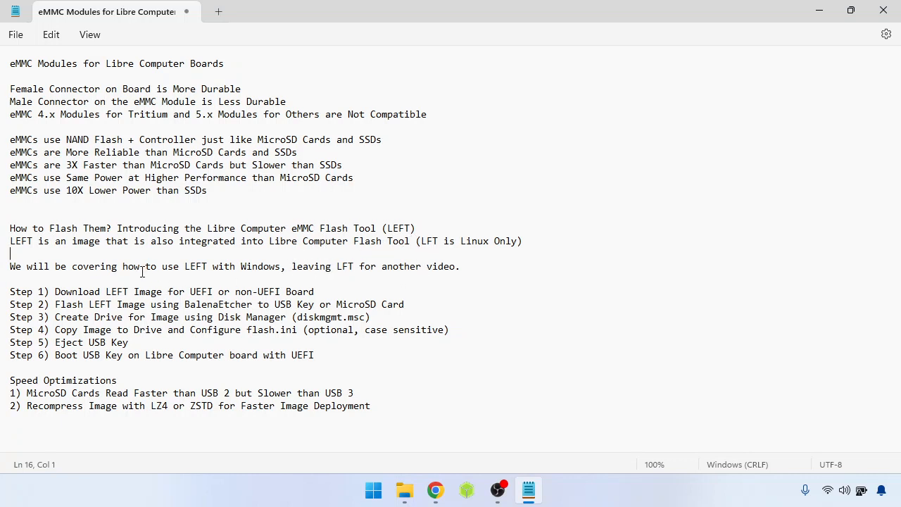
Highlight the six LEFT flashing steps and the speed optimization notes to read through them.
{"action": "left_click_drag", "start_coordinate": [47, 282], "coordinate": [368, 364]}
{"action": "left_click", "coordinate": [212, 364]}
{"action": "left_click_drag", "start_coordinate": [61, 367], "coordinate": [415, 422]}
{"action": "left_click", "coordinate": [363, 365]}
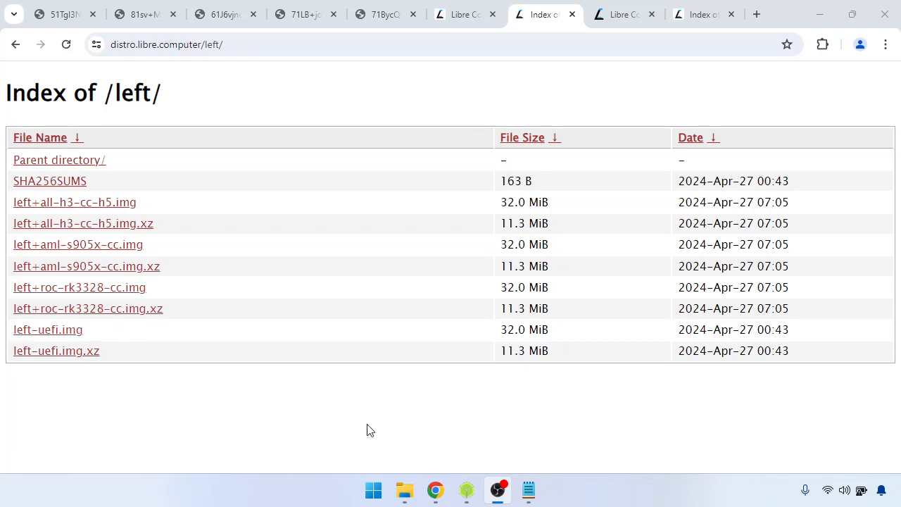
Bring up the Downloads folder, switch to balenaEtcher and load left-uefi.img as the image to flash.
{"action": "mouse_move", "coordinate": [418, 489]}
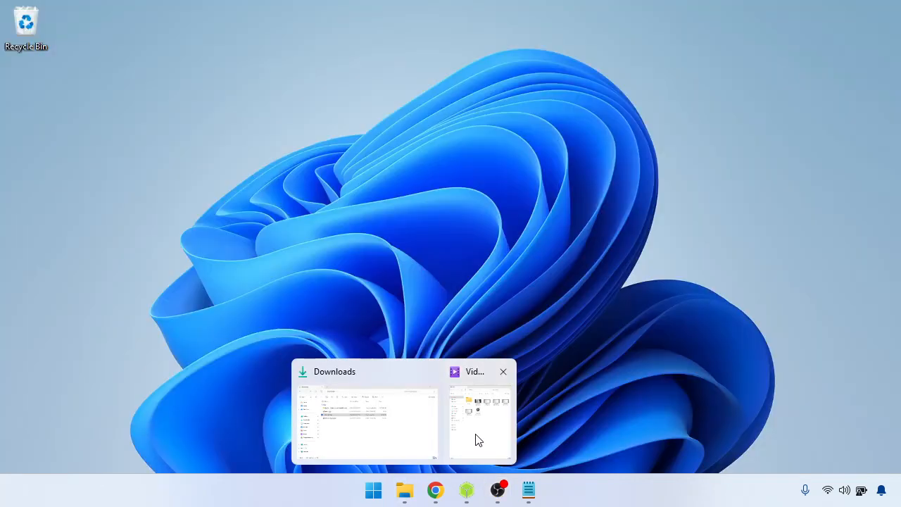
{"action": "left_click", "coordinate": [393, 432]}
{"action": "mouse_move", "coordinate": [467, 490]}
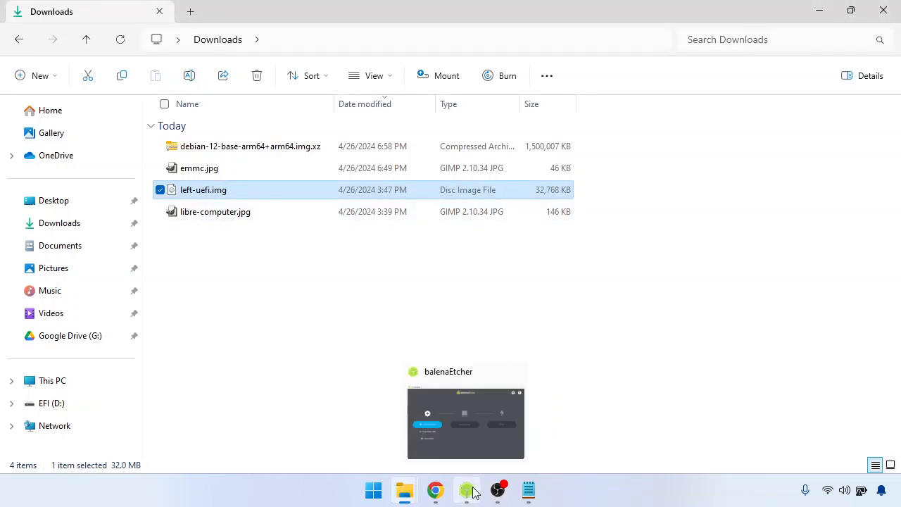
{"action": "left_click", "coordinate": [413, 440]}
{"action": "left_click", "coordinate": [270, 255]}
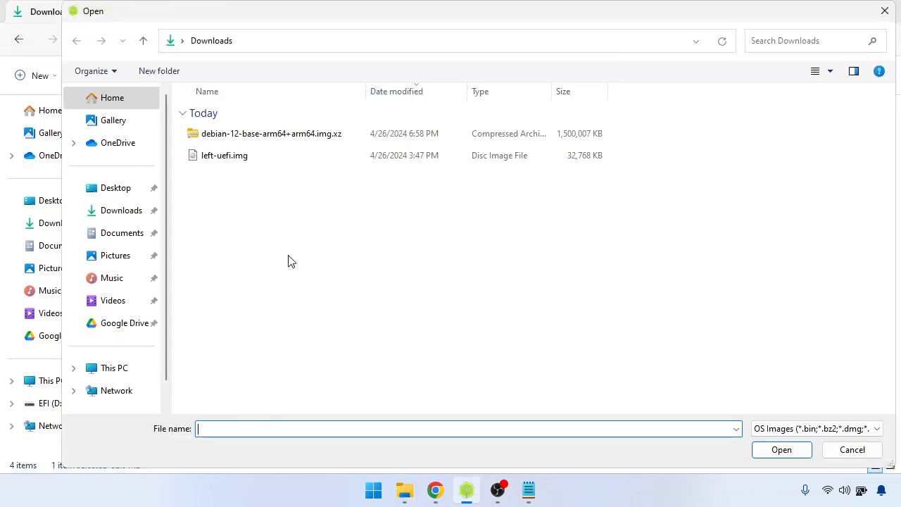
{"action": "double_click", "coordinate": [226, 157]}
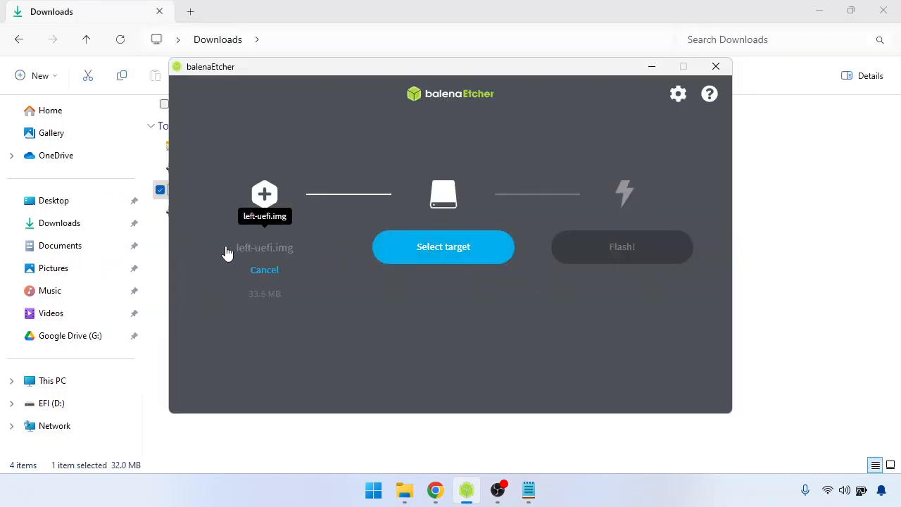
Flash the image to the USB SanDisk 3.2Gen1 USB Device and allow the Windows Command Processor to make changes.
{"action": "left_click", "coordinate": [413, 252]}
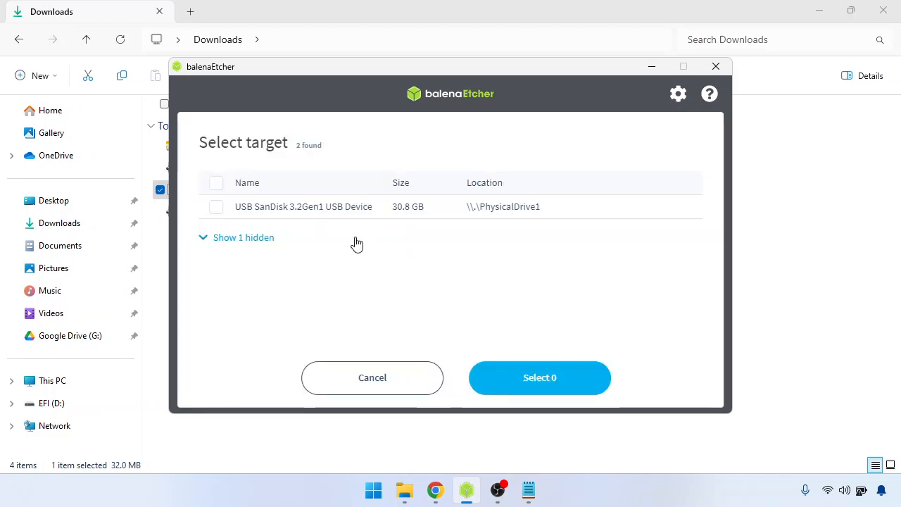
{"action": "left_click", "coordinate": [216, 207]}
{"action": "left_click", "coordinate": [519, 381]}
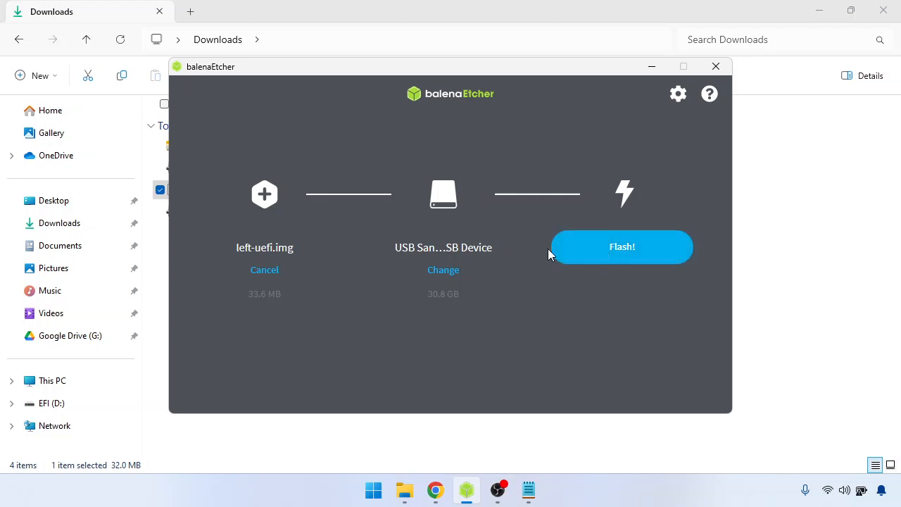
{"action": "left_click", "coordinate": [613, 251]}
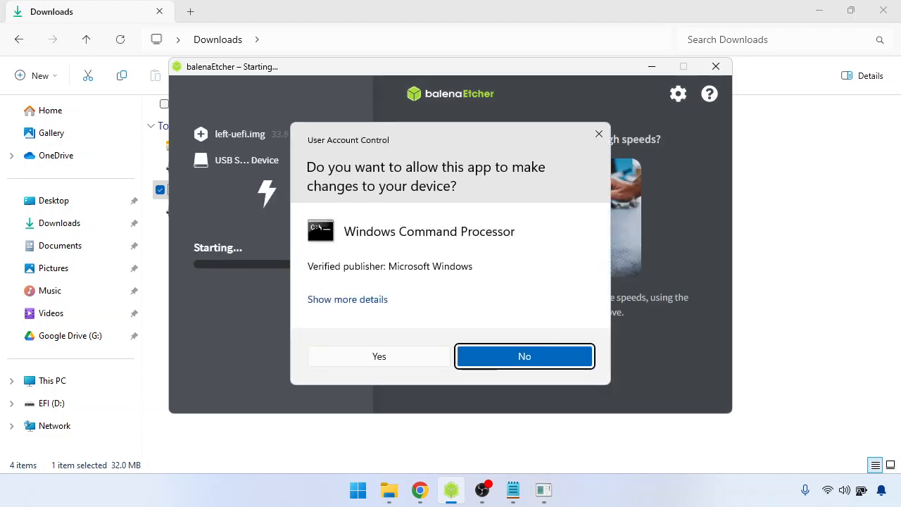
{"action": "left_click", "coordinate": [407, 362]}
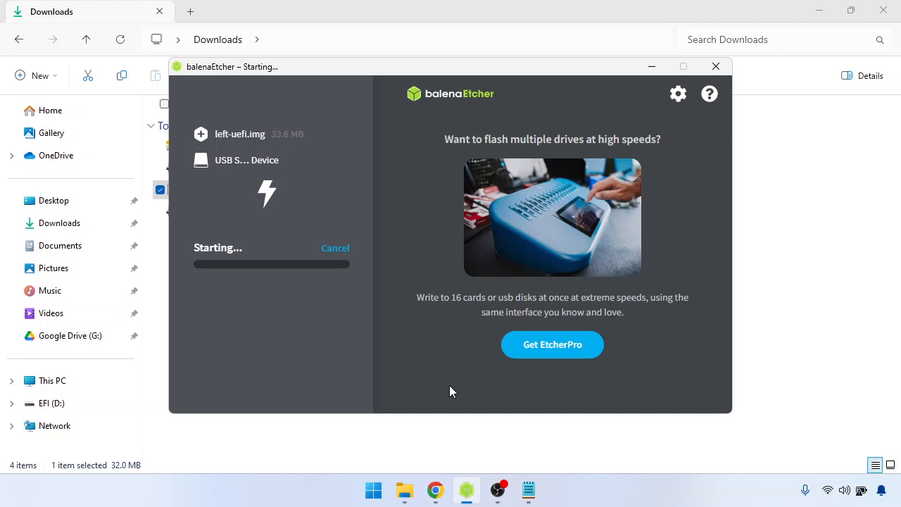
Return to the Notepad notes and highlight Step 2 and Step 3 to review flashing and drive creation.
{"action": "left_click", "coordinate": [534, 497]}
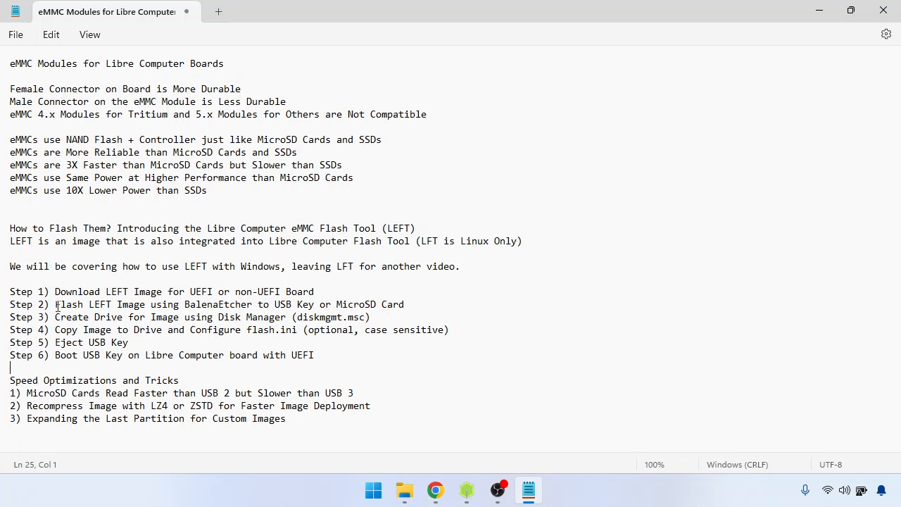
{"action": "left_click_drag", "start_coordinate": [56, 304], "coordinate": [446, 305]}
{"action": "left_click_drag", "start_coordinate": [55, 317], "coordinate": [365, 318]}
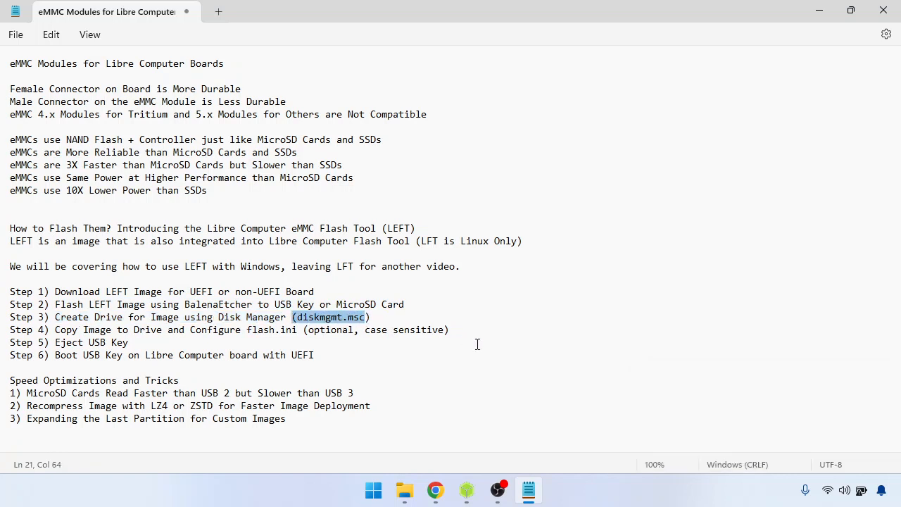
Close balenaEtcher and open Disk Management by running diskmgmt.msc.
{"action": "left_click", "coordinate": [468, 497]}
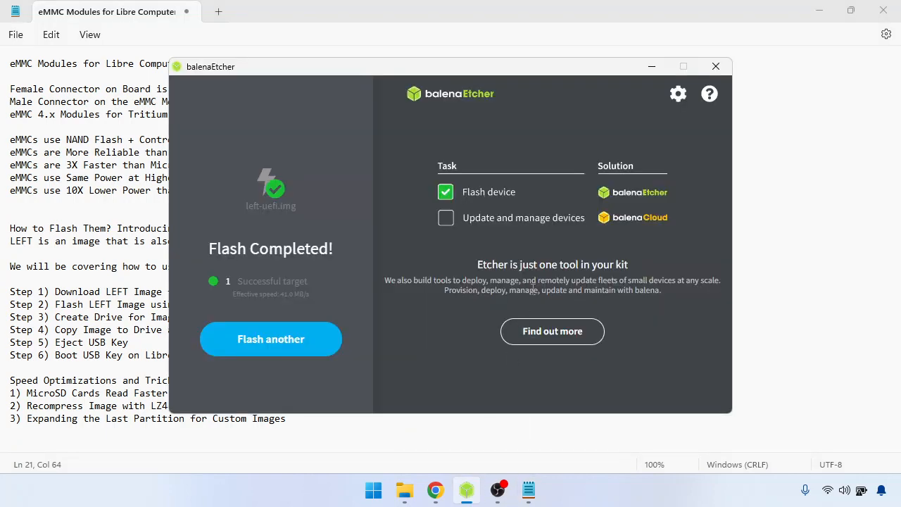
{"action": "left_click", "coordinate": [716, 66]}
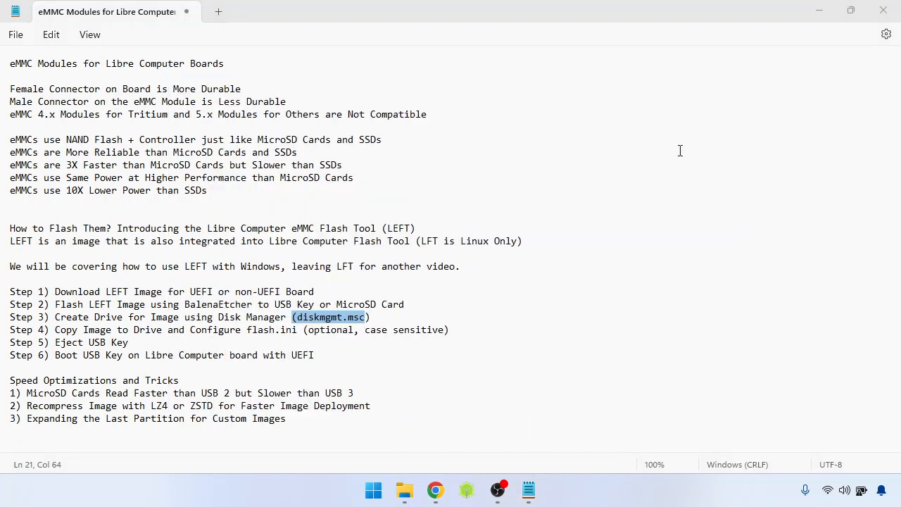
{"action": "left_click", "coordinate": [373, 491]}
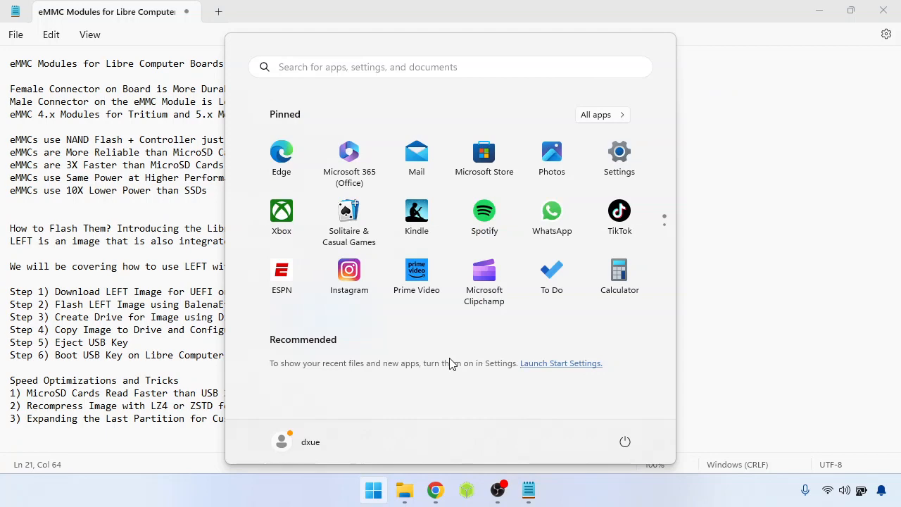
{"action": "type", "text": "diskmgmt.msc"}
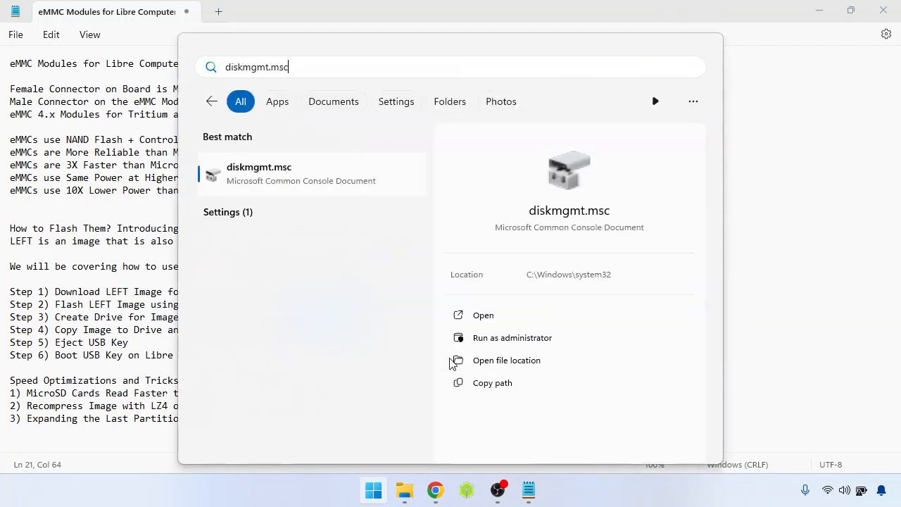
{"action": "left_click", "coordinate": [332, 165]}
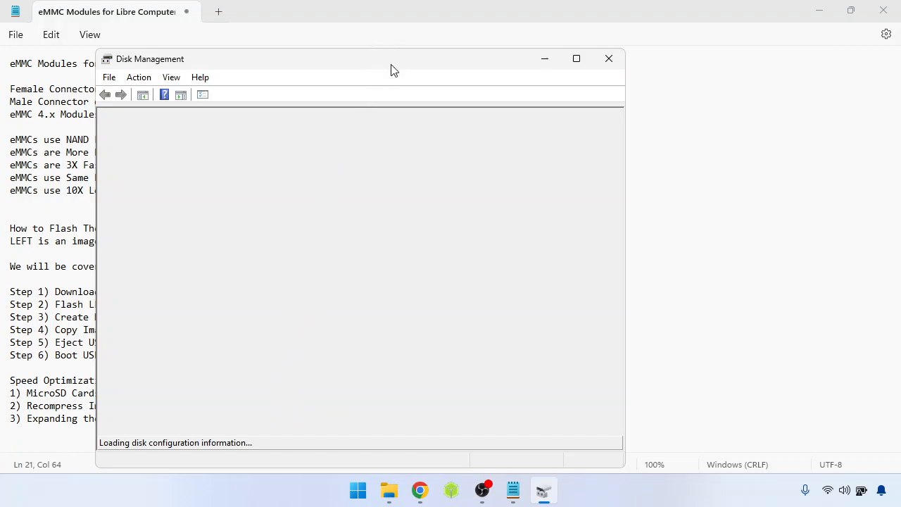
{"action": "left_click_drag", "start_coordinate": [393, 65], "coordinate": [543, 51]}
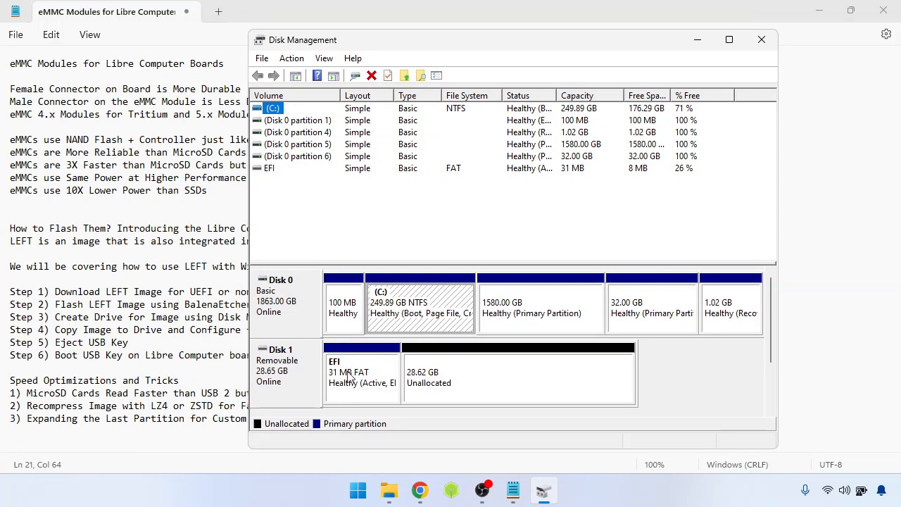
Create a quick-formatted FAT32 simple volume in Disk 1's unallocated space with drive letter D and label New Volume, and dismiss the AutoPlay notification.
{"action": "left_click", "coordinate": [476, 386]}
{"action": "right_click", "coordinate": [476, 387]}
{"action": "left_click", "coordinate": [523, 299]}
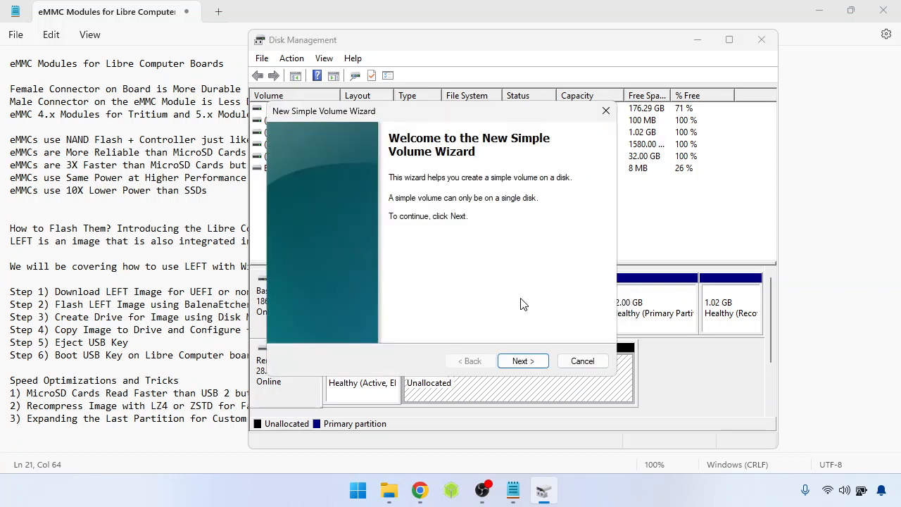
{"action": "left_click", "coordinate": [513, 364]}
{"action": "left_click", "coordinate": [519, 362]}
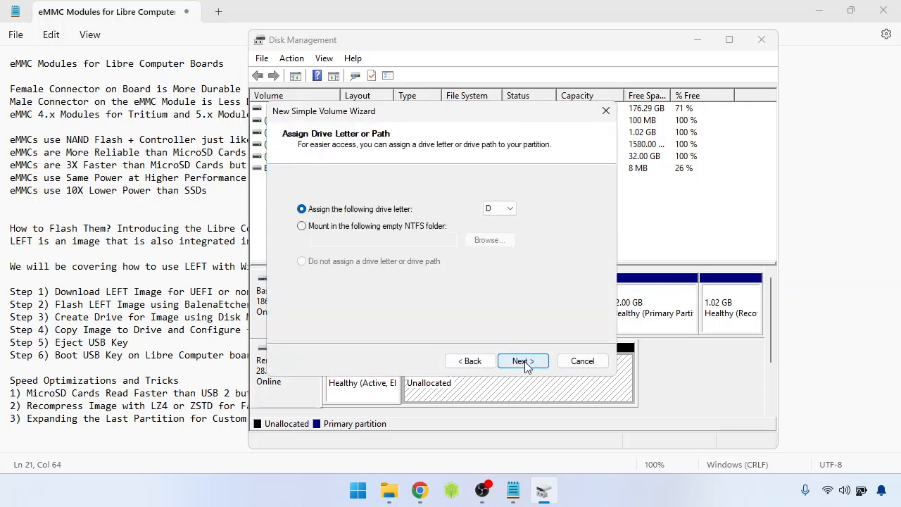
{"action": "left_click", "coordinate": [522, 362]}
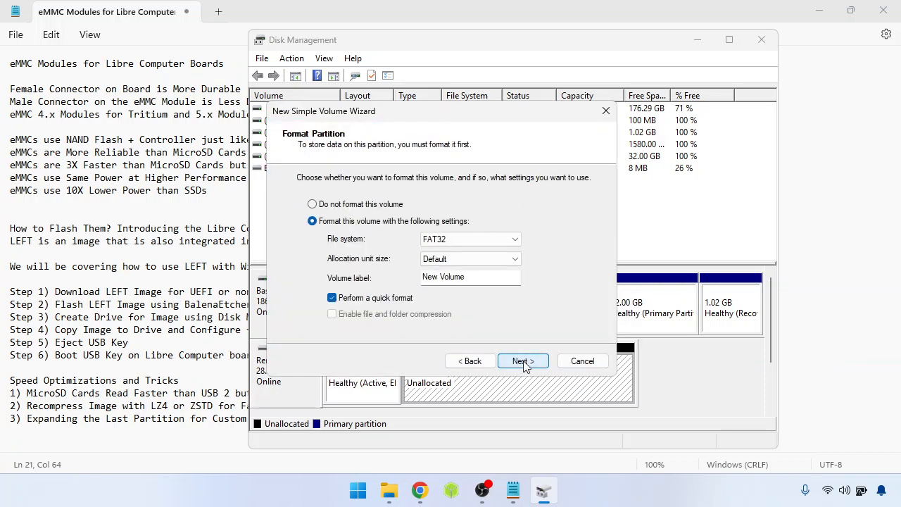
{"action": "left_click", "coordinate": [521, 364]}
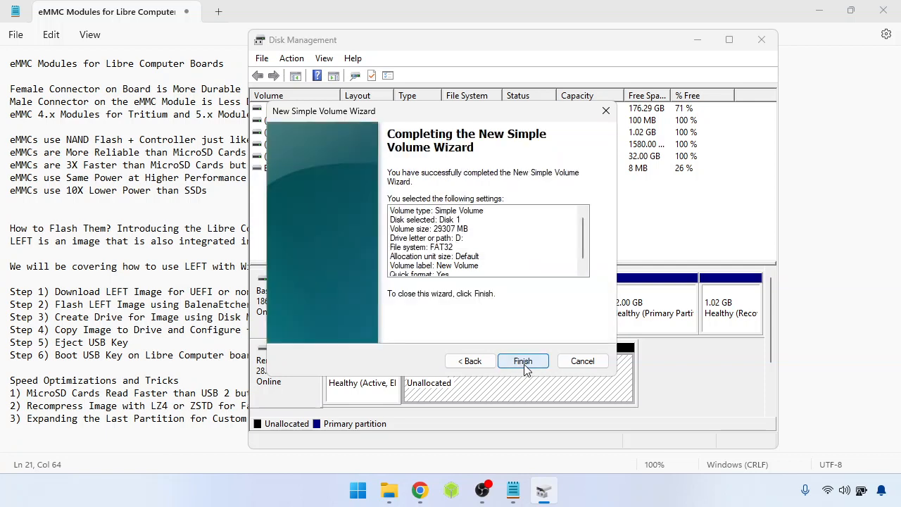
{"action": "left_click", "coordinate": [520, 362]}
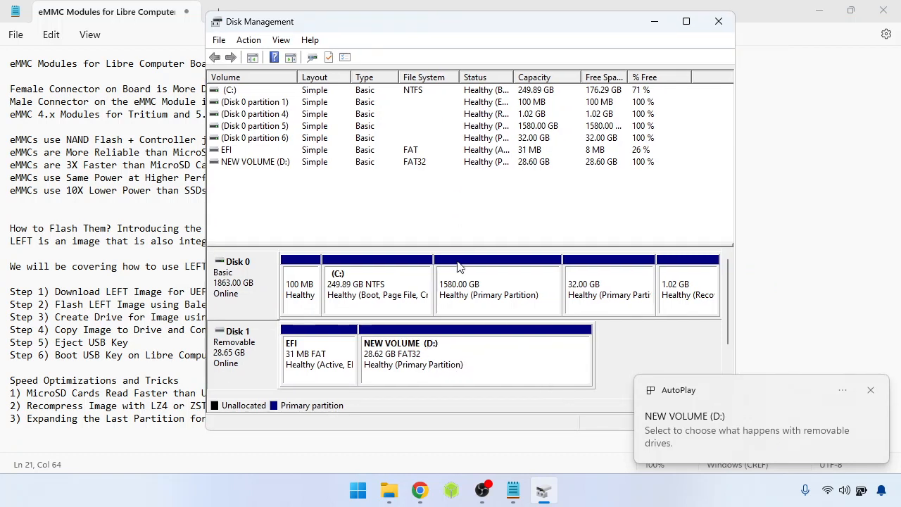
{"action": "left_click", "coordinate": [872, 389]}
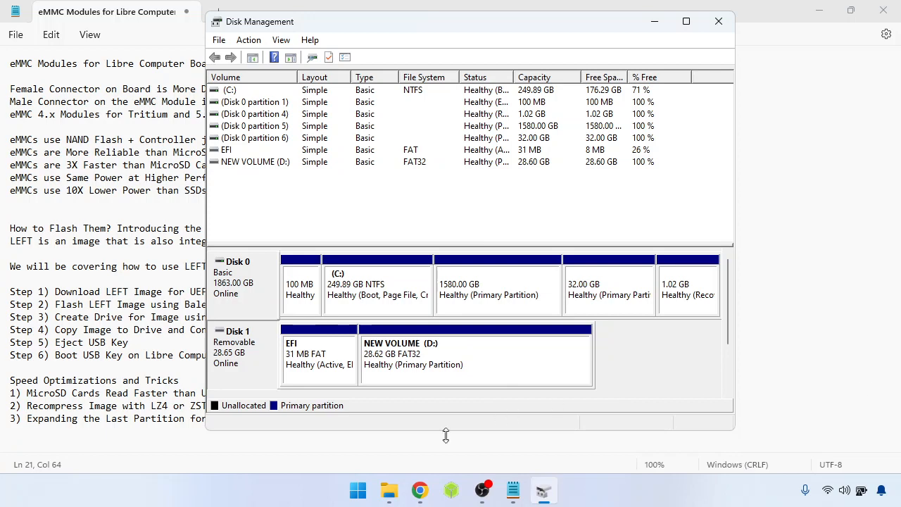
Open the Downloads folder in File Explorer, glance at NEW VOLUME (D:), and select debian-12-base-arm64+arm64.img.xz in Downloads.
{"action": "mouse_move", "coordinate": [390, 490]}
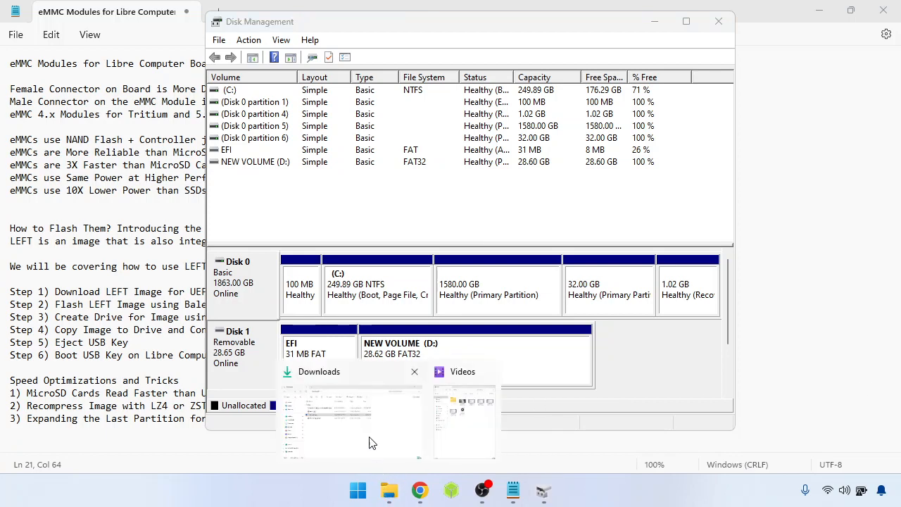
{"action": "left_click", "coordinate": [362, 431]}
{"action": "left_click", "coordinate": [75, 406]}
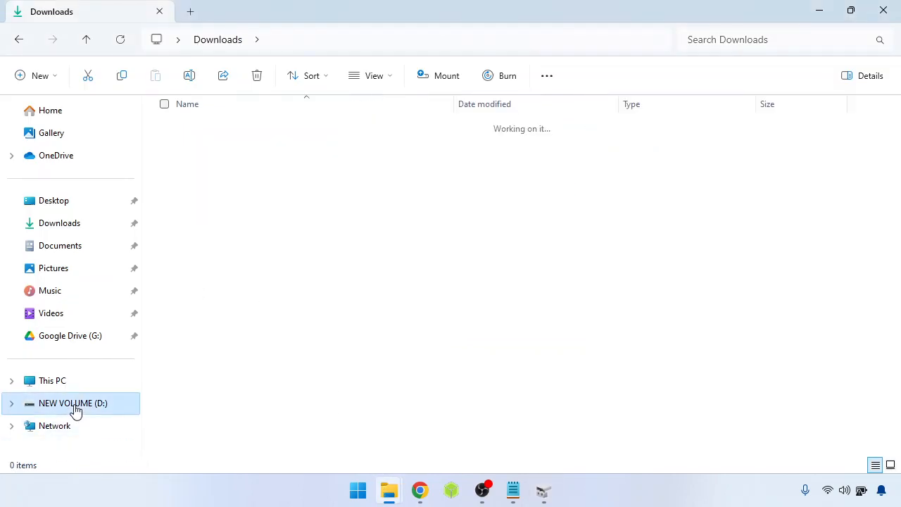
{"action": "key", "text": "alt+Left"}
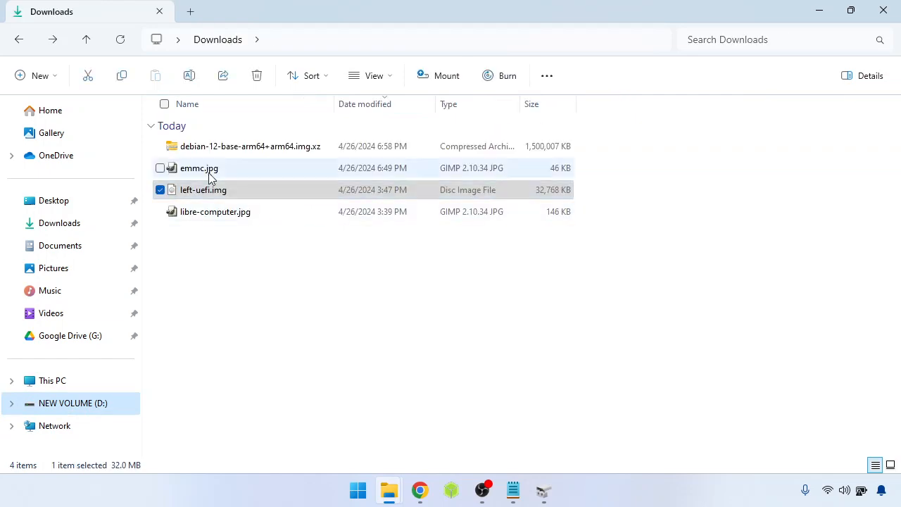
{"action": "left_click", "coordinate": [224, 148]}
Switch to Chrome and view the Debian 12 image index at distro.libre.computer/ci/debian/12/.
{"action": "left_click", "coordinate": [420, 490]}
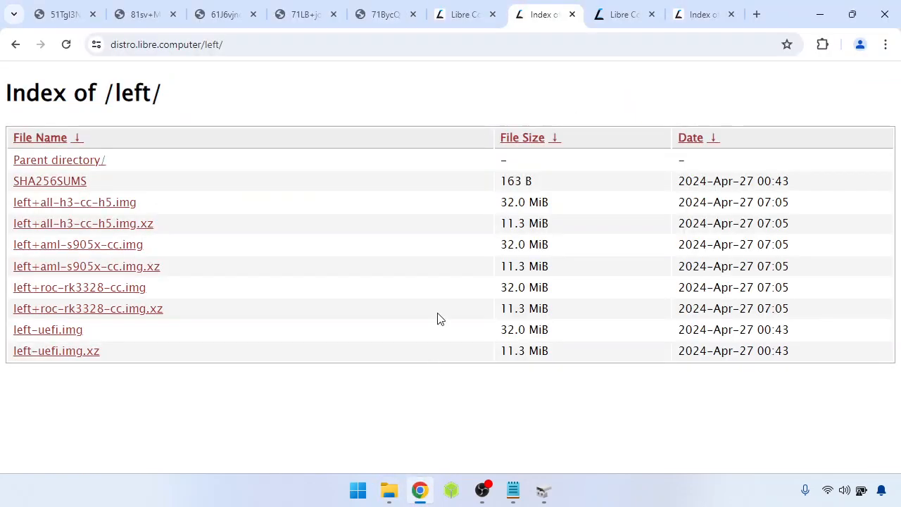
{"action": "left_click", "coordinate": [626, 20]}
{"action": "left_click", "coordinate": [693, 19]}
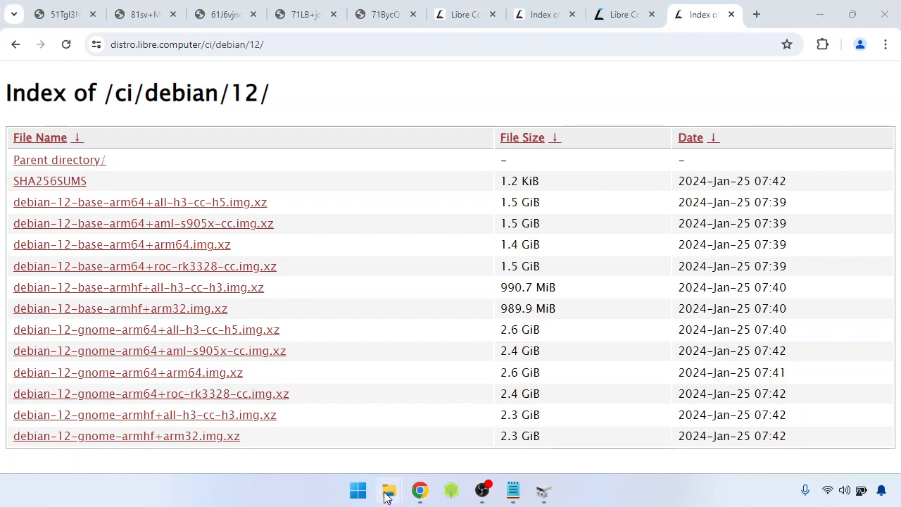
Switch to File Explorer and copy debian-12-base-arm64+arm64.img.xz from Downloads to NEW VOLUME (D:).
{"action": "mouse_move", "coordinate": [389, 491]}
{"action": "left_click", "coordinate": [371, 443]}
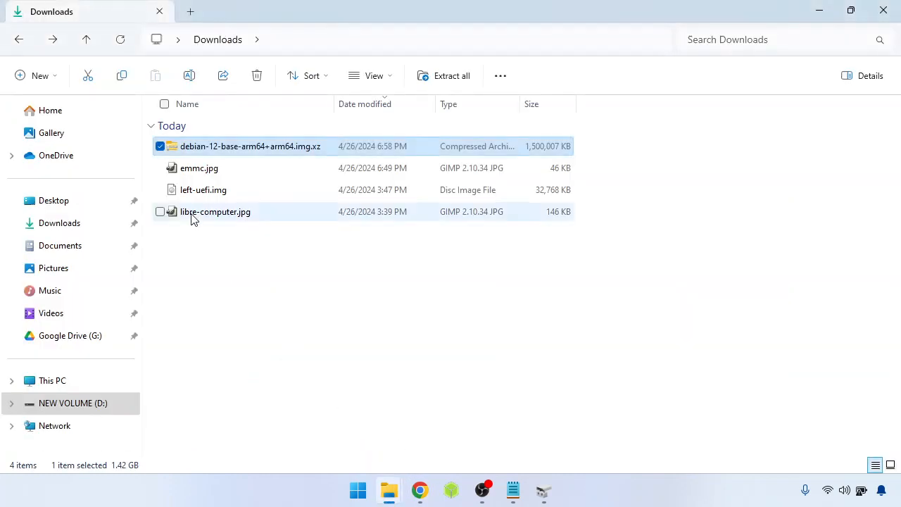
{"action": "left_click", "coordinate": [207, 149]}
{"action": "left_click", "coordinate": [78, 411]}
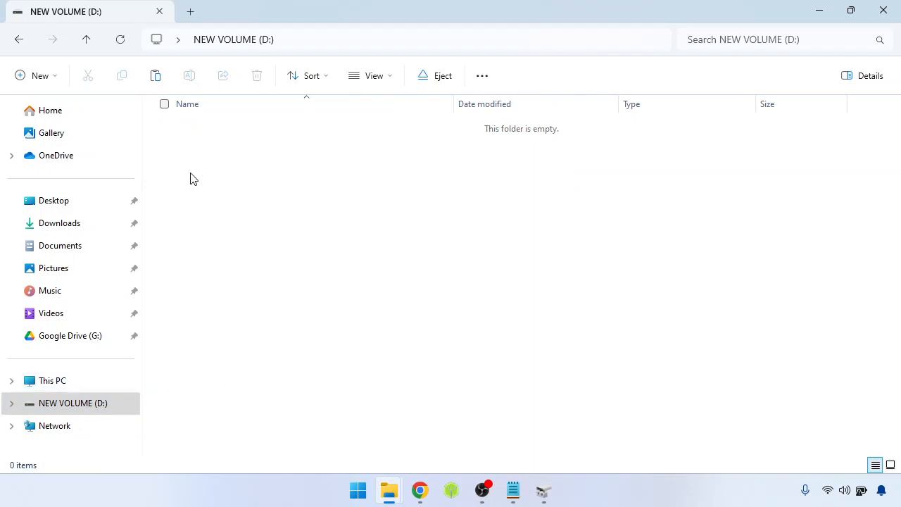
{"action": "key", "text": "ctrl+v"}
{"action": "key", "text": "alt+Left"}
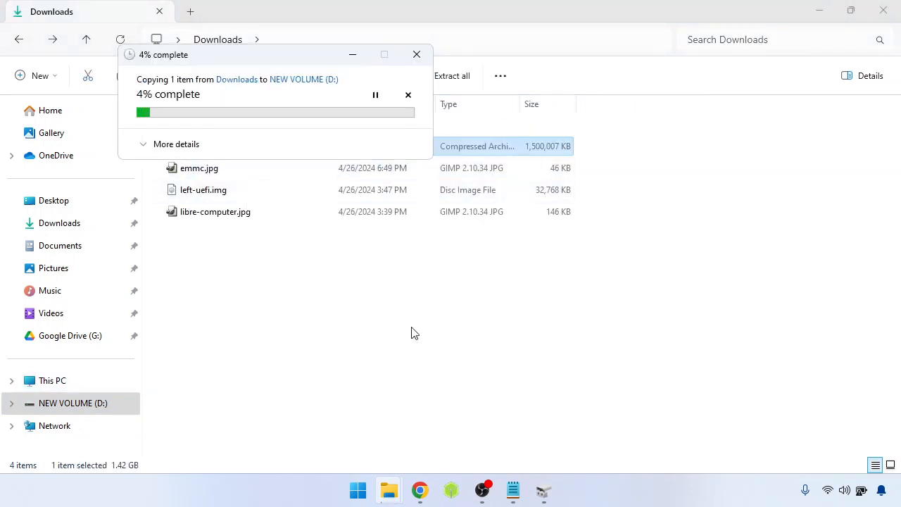
Switch to the Notepad notes and insert "(flash.img)" after "Copy Image to Drive" in Step 4.
{"action": "left_click", "coordinate": [512, 491]}
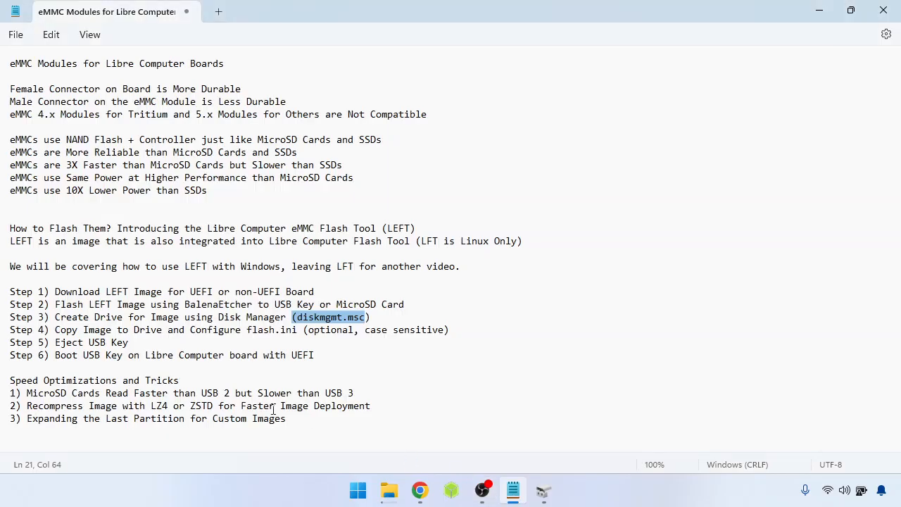
{"action": "left_click_drag", "start_coordinate": [55, 330], "coordinate": [165, 331]}
{"action": "left_click", "coordinate": [166, 331]}
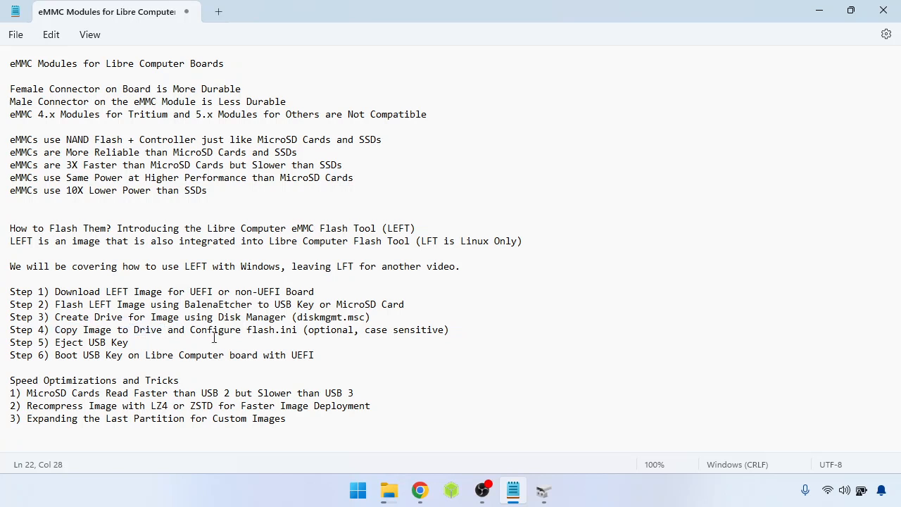
{"action": "type", "text": "(flash"}
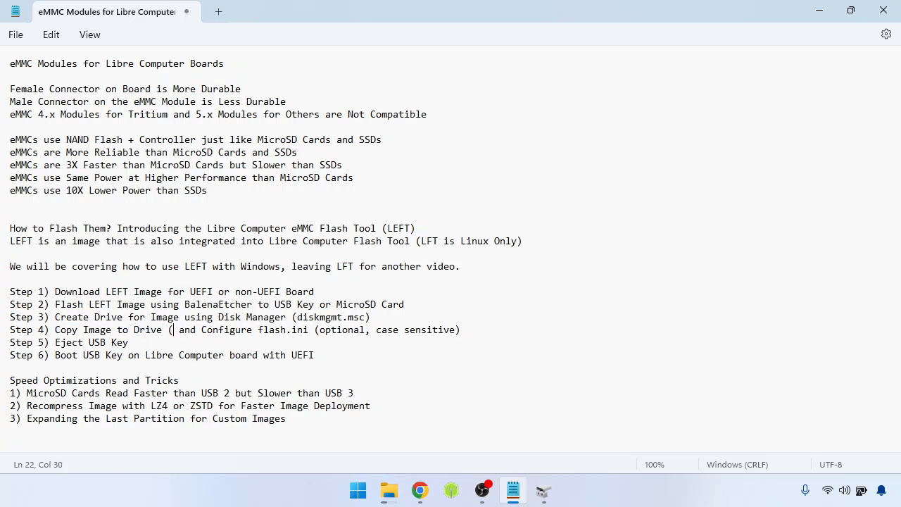
{"action": "type", "text": ".img)"}
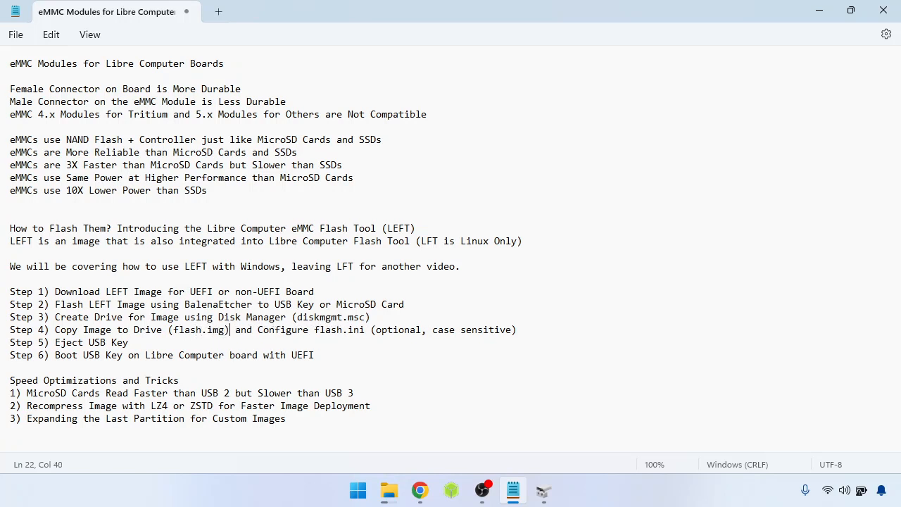
{"action": "left_click_drag", "start_coordinate": [268, 328], "coordinate": [352, 330]}
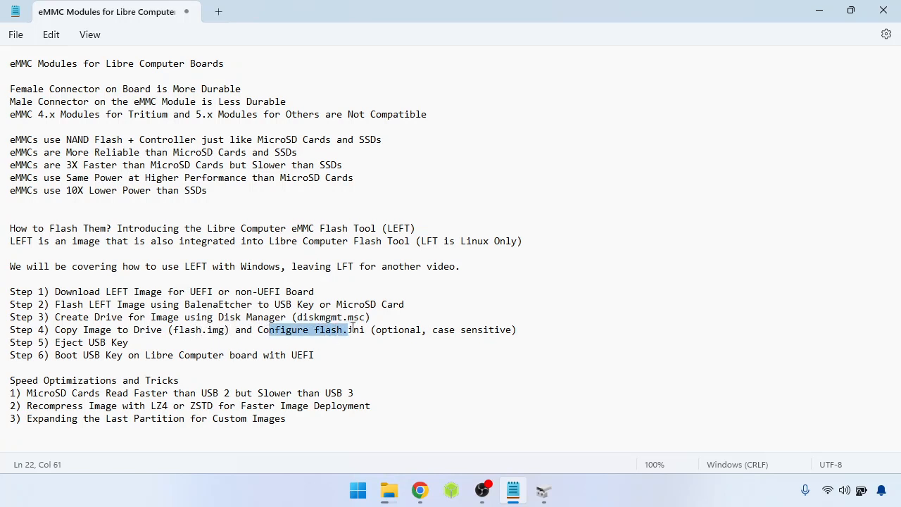
{"action": "left_click", "coordinate": [381, 331]}
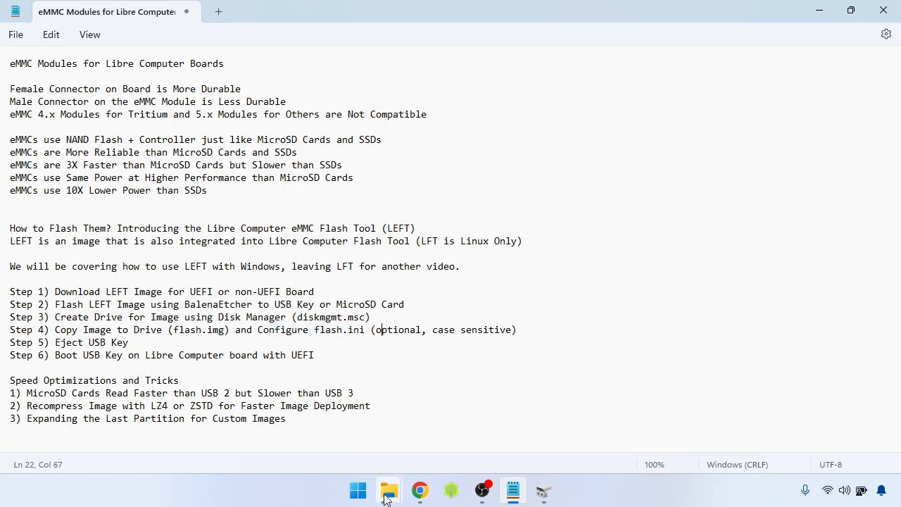
Open NEW VOLUME (D:) in File Explorer and check the progress of the image copy.
{"action": "mouse_move", "coordinate": [389, 491]}
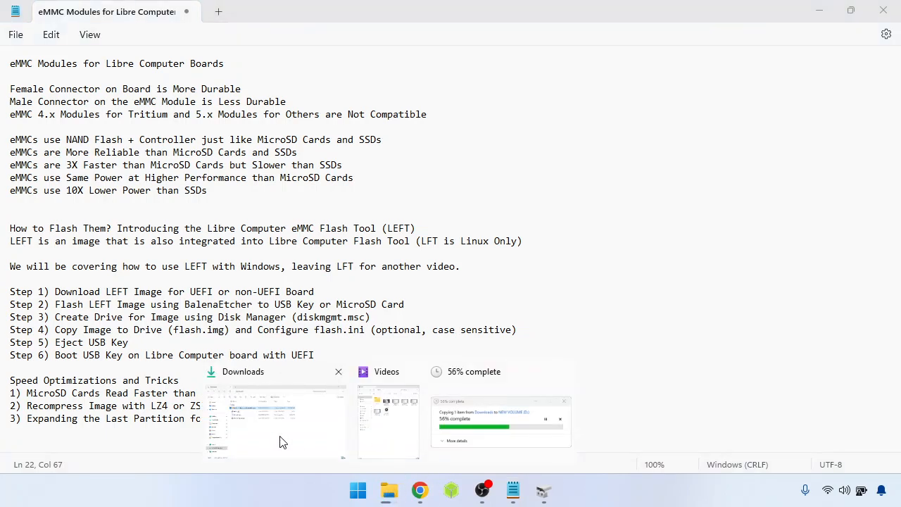
{"action": "left_click", "coordinate": [282, 439]}
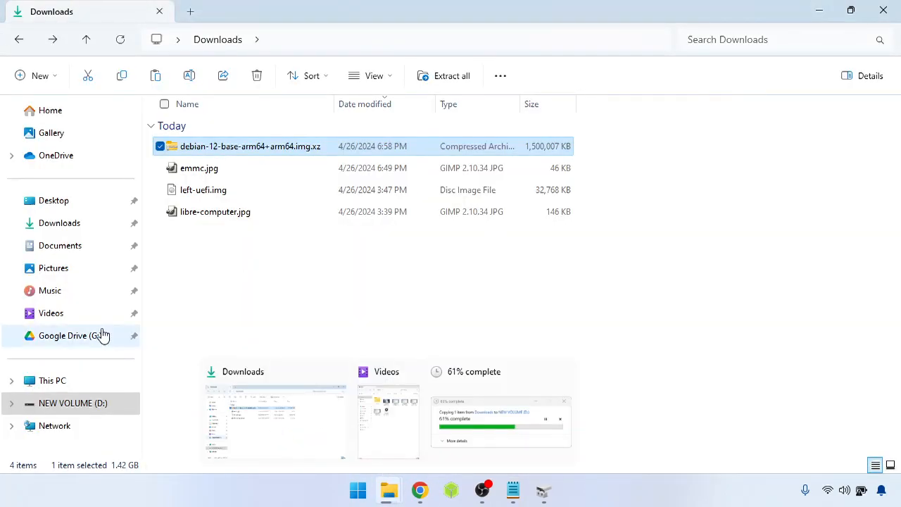
{"action": "left_click", "coordinate": [89, 405]}
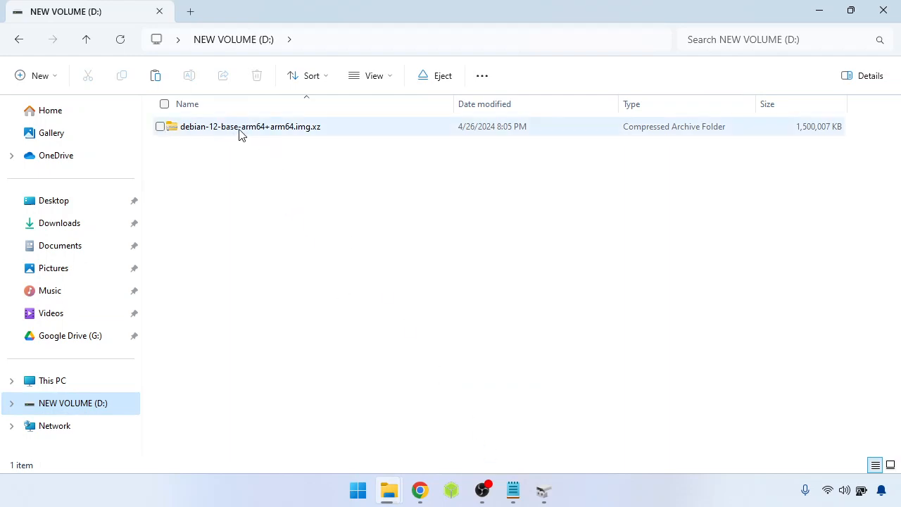
{"action": "mouse_move", "coordinate": [388, 495]}
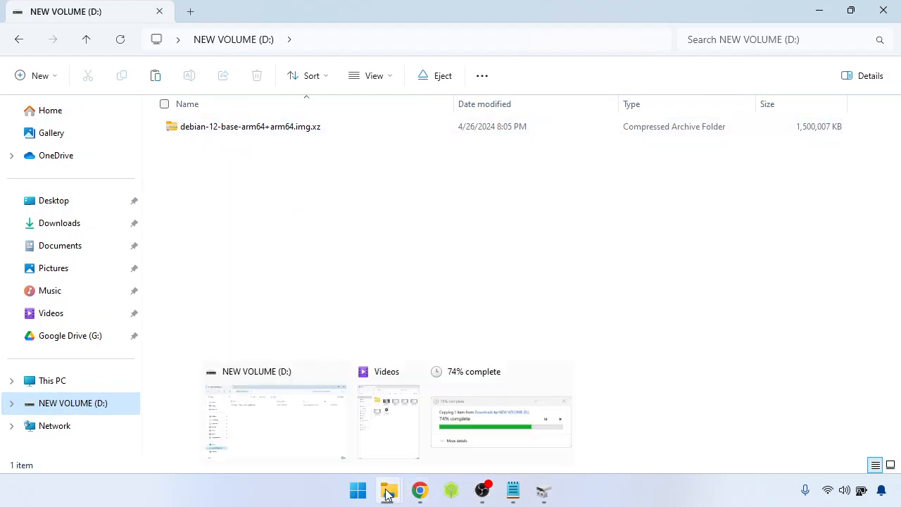
{"action": "left_click", "coordinate": [503, 422]}
{"action": "left_click_drag", "start_coordinate": [246, 60], "coordinate": [556, 173]}
{"action": "left_click", "coordinate": [250, 221]}
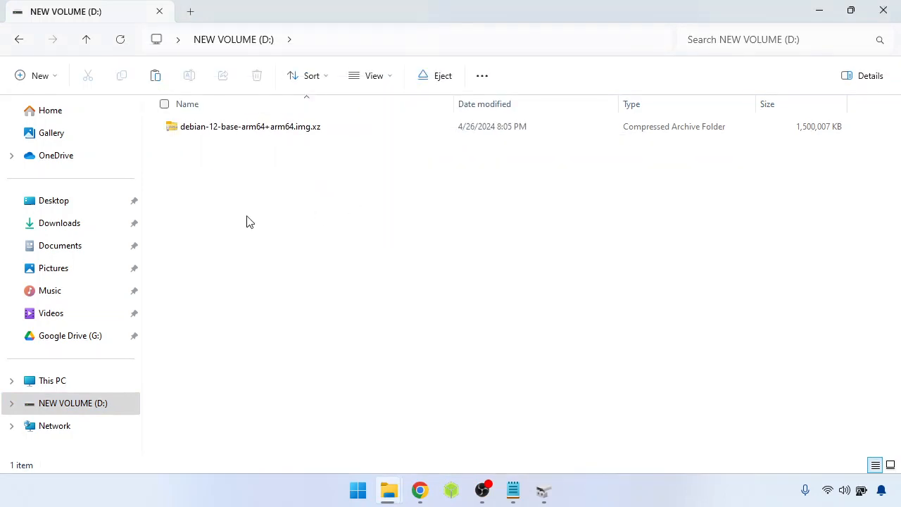
Create a new text document named flash.ini in NEW VOLUME (D:), accepting the file extension change.
{"action": "right_click", "coordinate": [248, 200]}
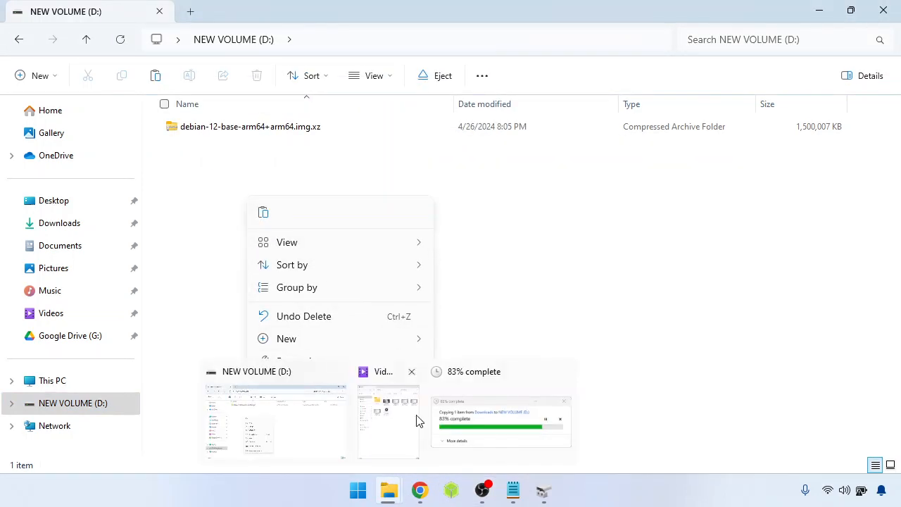
{"action": "mouse_move", "coordinate": [414, 339]}
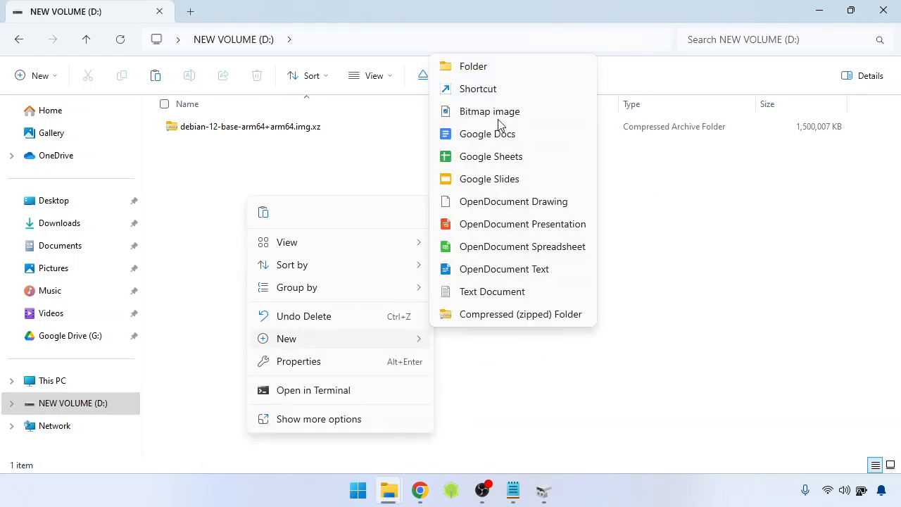
{"action": "left_click", "coordinate": [497, 291]}
{"action": "type", "text": "flash.ini"}
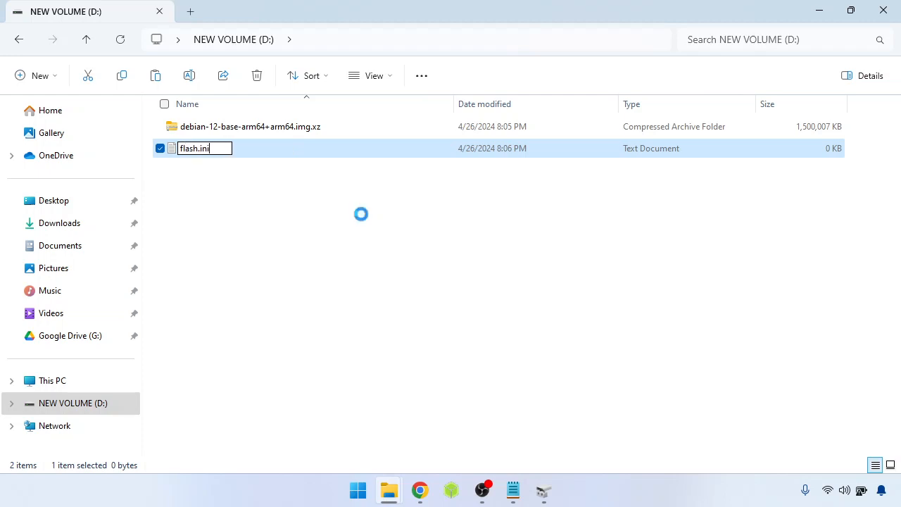
{"action": "key", "text": "Return"}
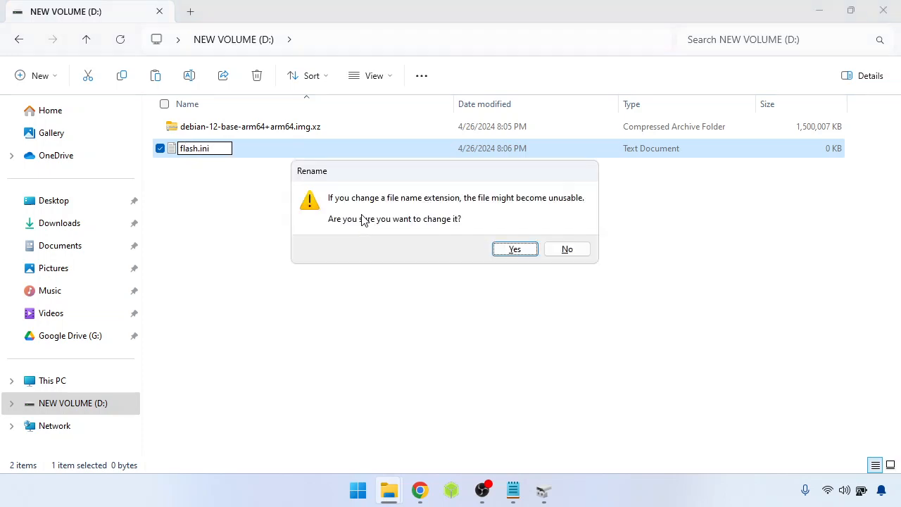
{"action": "left_click", "coordinate": [514, 250]}
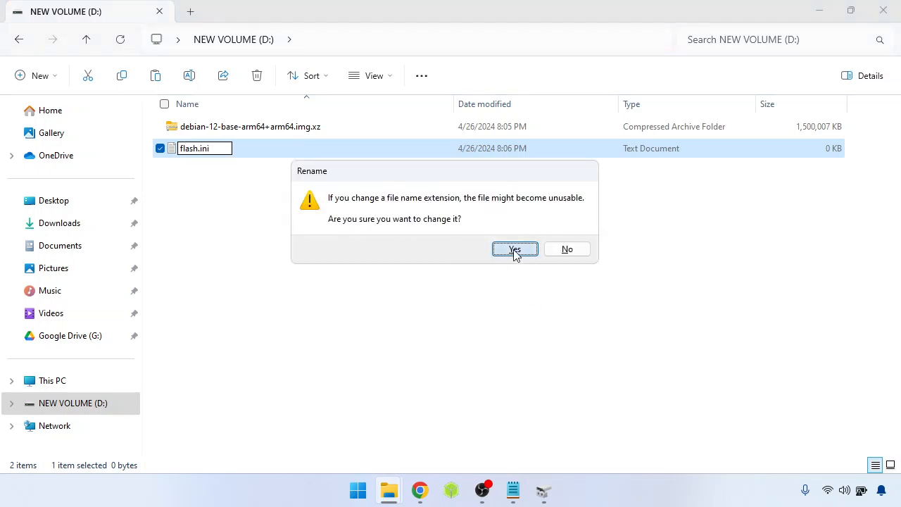
{"action": "left_click", "coordinate": [240, 193]}
{"action": "right_click", "coordinate": [194, 154]}
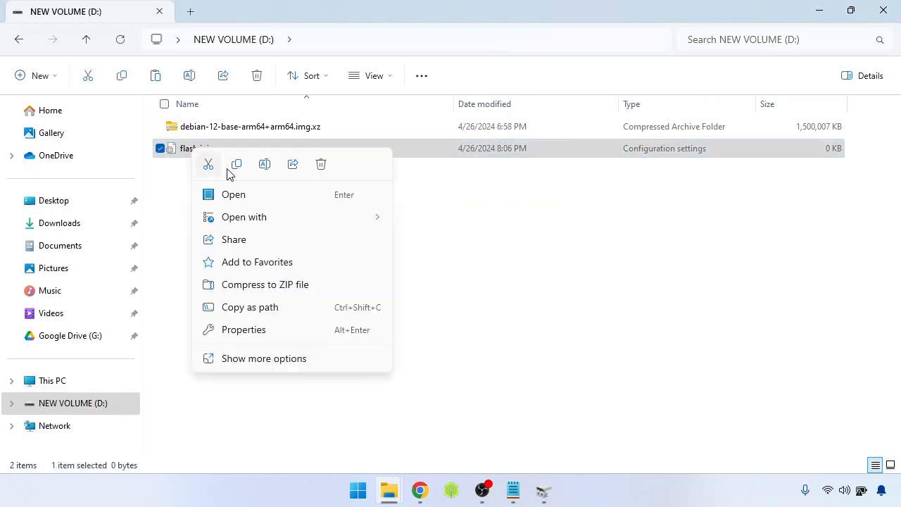
{"action": "left_click", "coordinate": [505, 292]}
{"action": "left_click", "coordinate": [228, 129]}
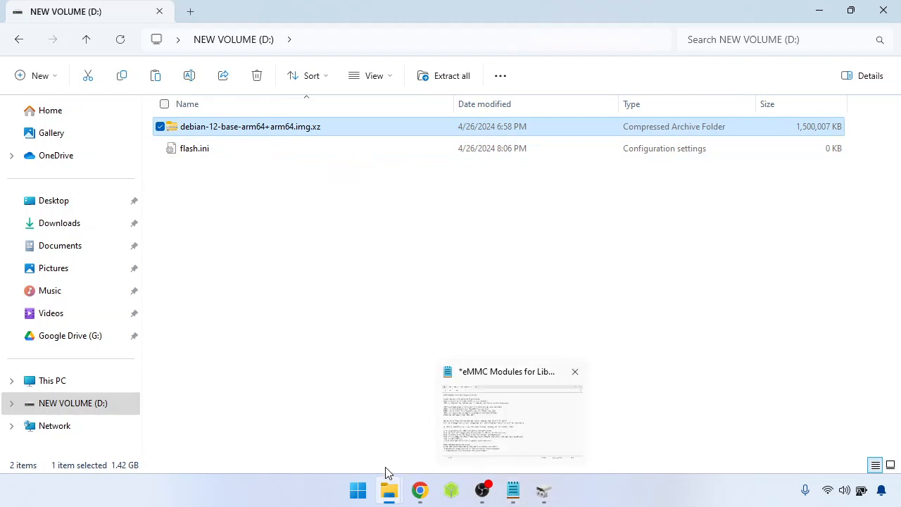
{"action": "mouse_move", "coordinate": [402, 497]}
{"action": "mouse_move", "coordinate": [516, 498]}
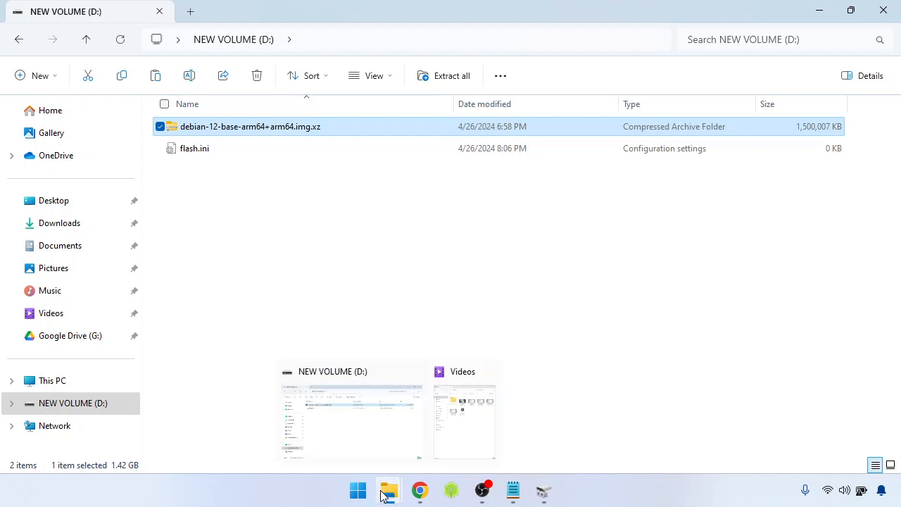
{"action": "left_click", "coordinate": [470, 255]}
{"action": "left_click", "coordinate": [258, 128]}
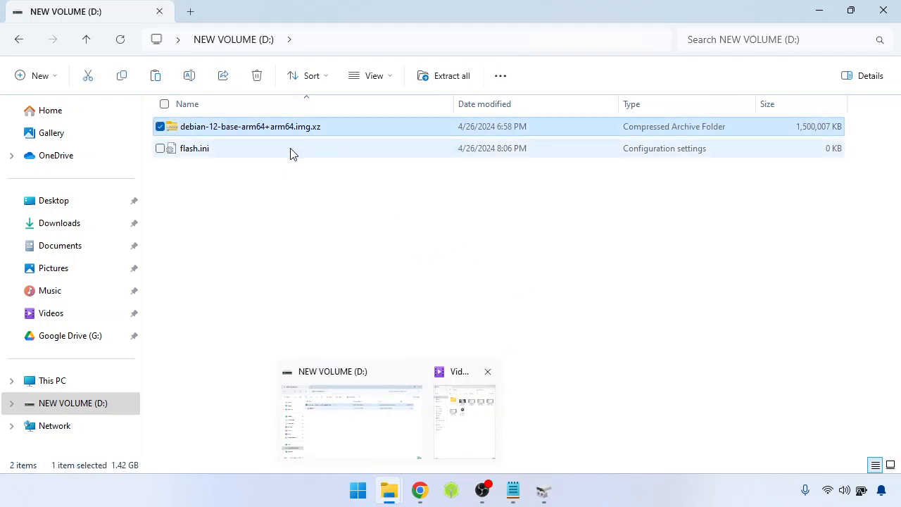
{"action": "left_click", "coordinate": [537, 331]}
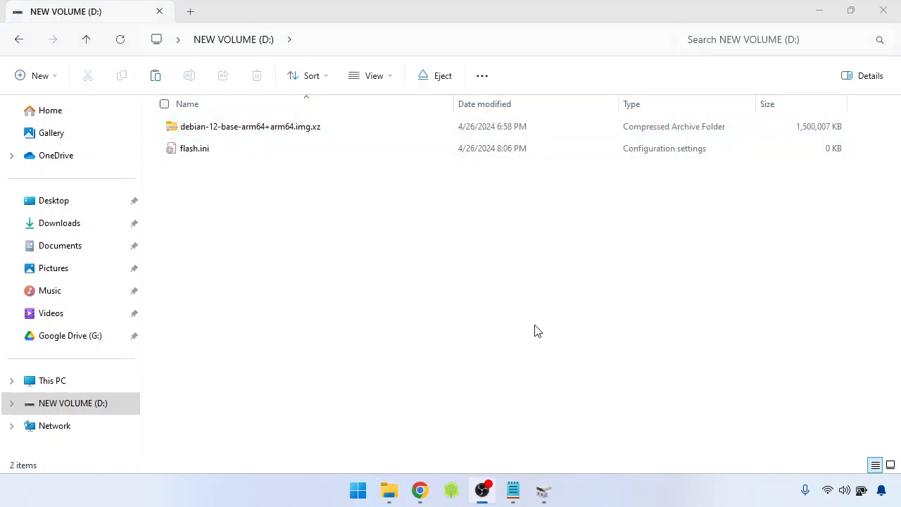
Open flash.ini from NEW VOLUME (D:) in Notepad.
{"action": "right_click", "coordinate": [195, 151]}
{"action": "mouse_move", "coordinate": [289, 221]}
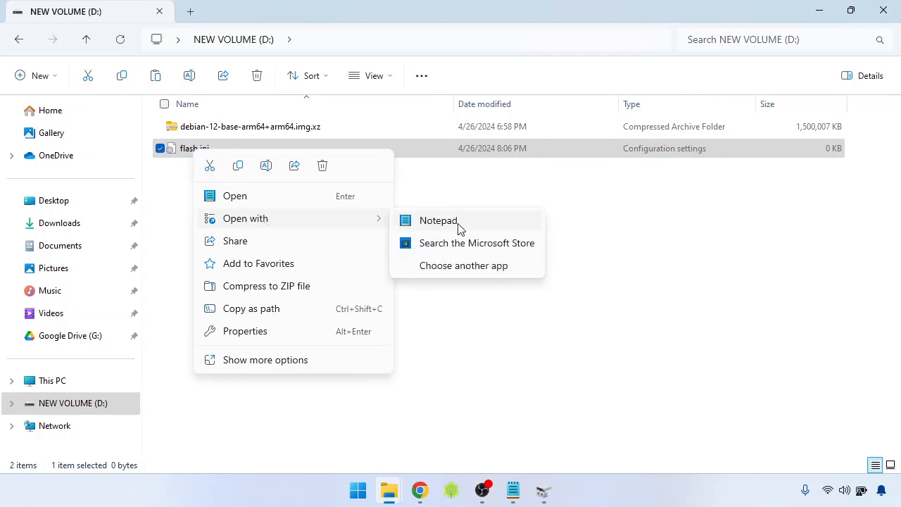
{"action": "left_click", "coordinate": [438, 220]}
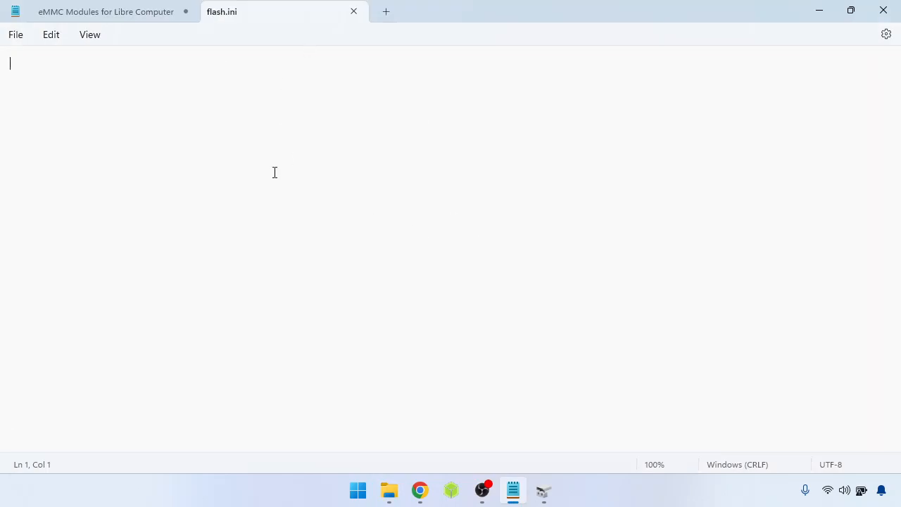
Return to File Explorer and copy the full file name of the Debian image, including its extension.
{"action": "key", "text": "alt+Tab"}
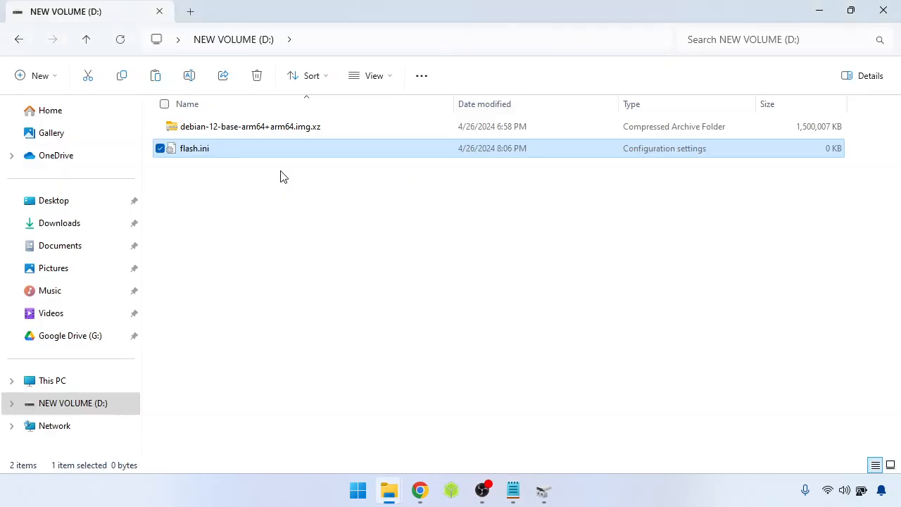
{"action": "left_click", "coordinate": [254, 125]}
{"action": "right_click", "coordinate": [256, 126]}
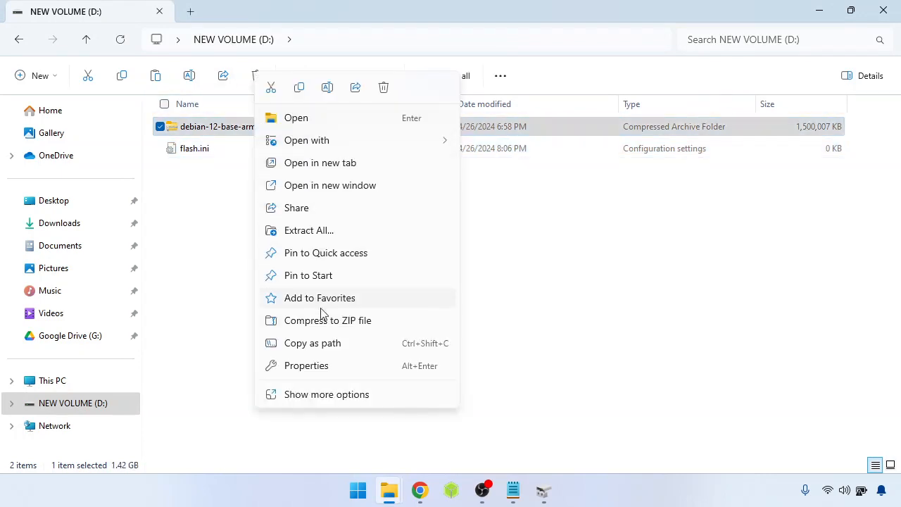
{"action": "left_click", "coordinate": [325, 231]}
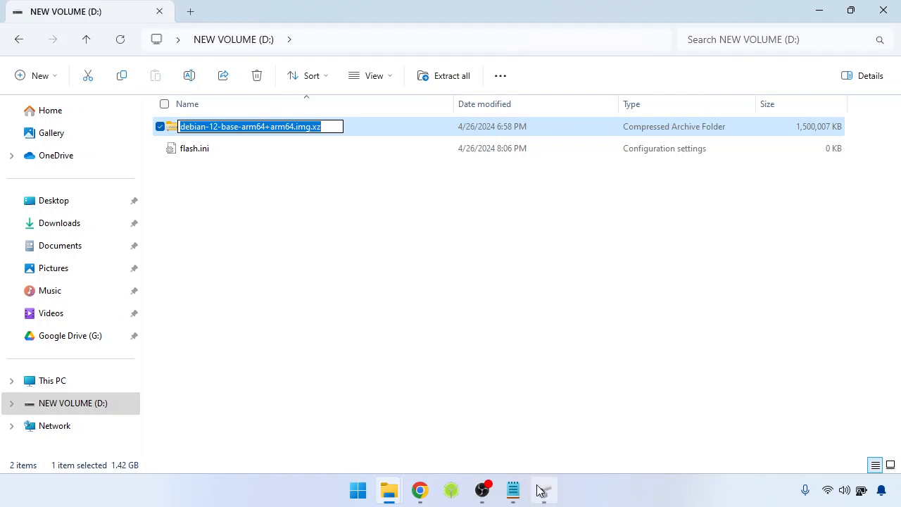
Switch to Notepad, enter IMAGE_FILE=debian-12-base-arm64+arm64.img.xz in flash.ini and save the file.
{"action": "left_click", "coordinate": [512, 489]}
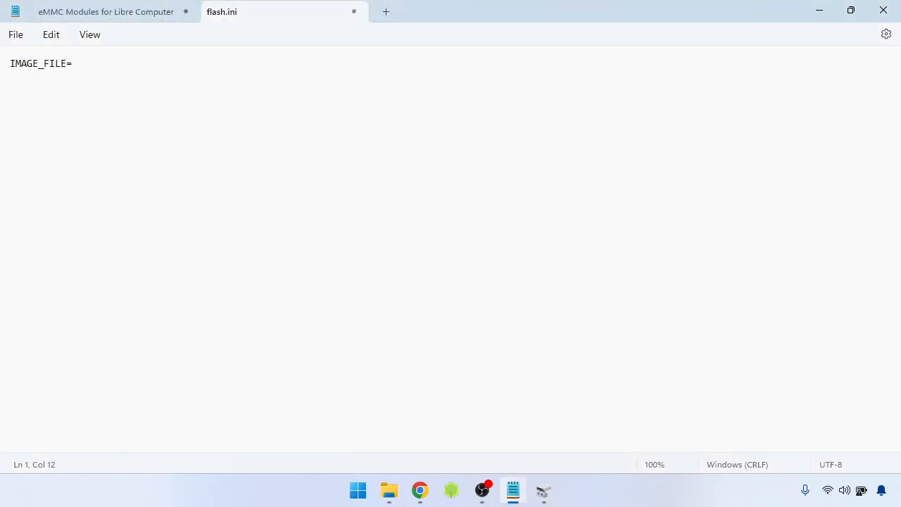
{"action": "type", "text": "debian-12-base-arm64+arm64.img.xz"}
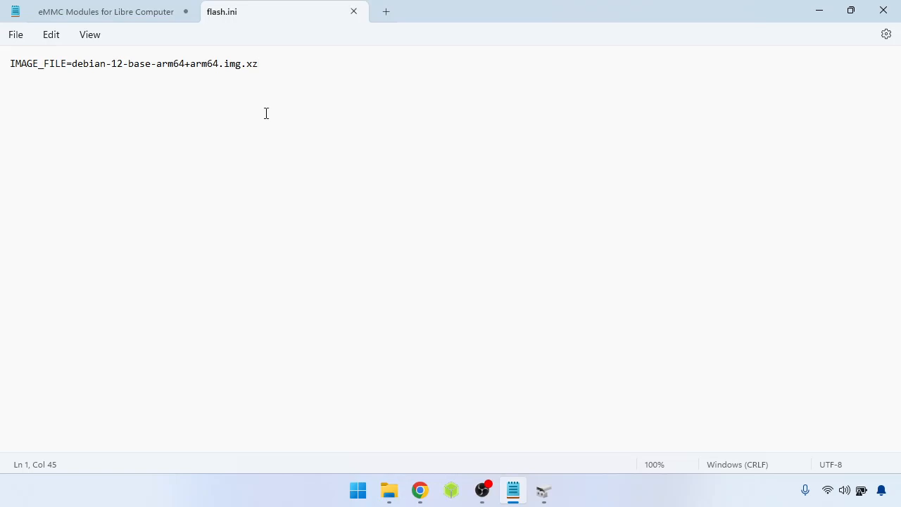
{"action": "left_click_drag", "start_coordinate": [73, 64], "coordinate": [296, 78]}
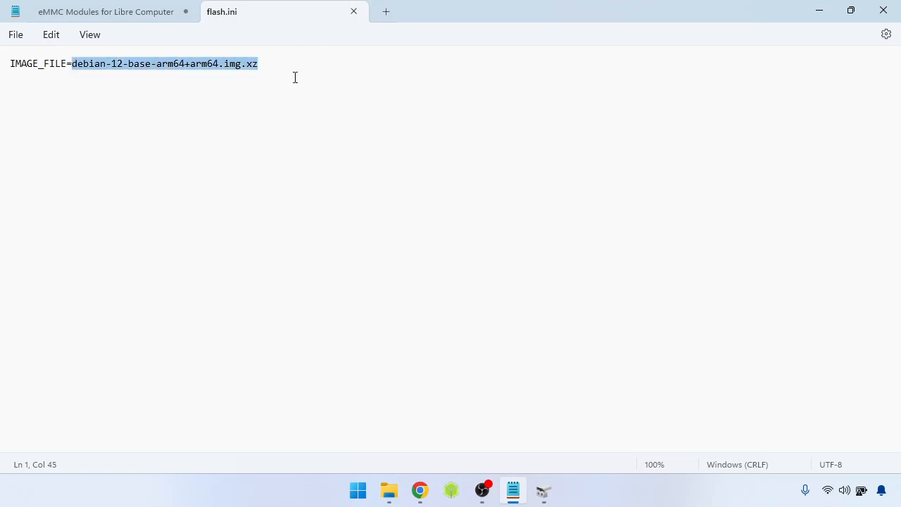
{"action": "left_click", "coordinate": [307, 83]}
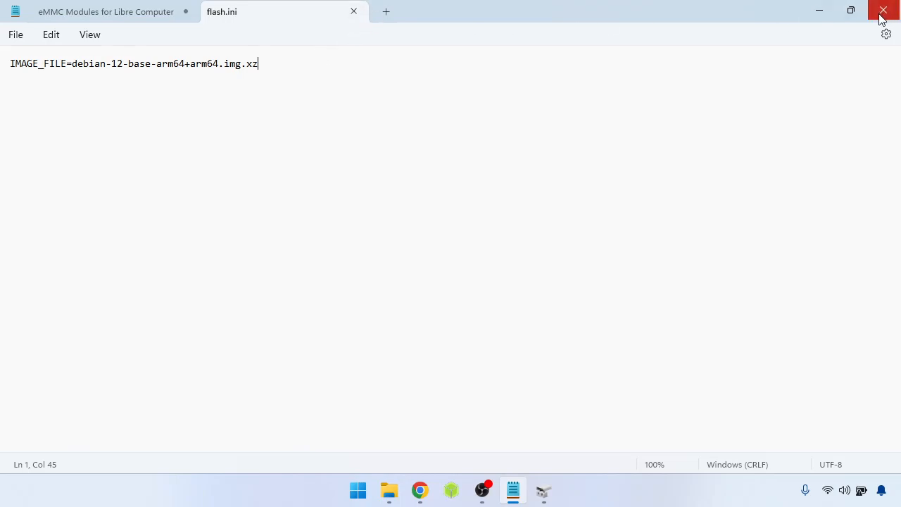
Close flash.ini and highlight the words "flash.ini" in Step 4 of the eMMC notes.
{"action": "left_click", "coordinate": [357, 12]}
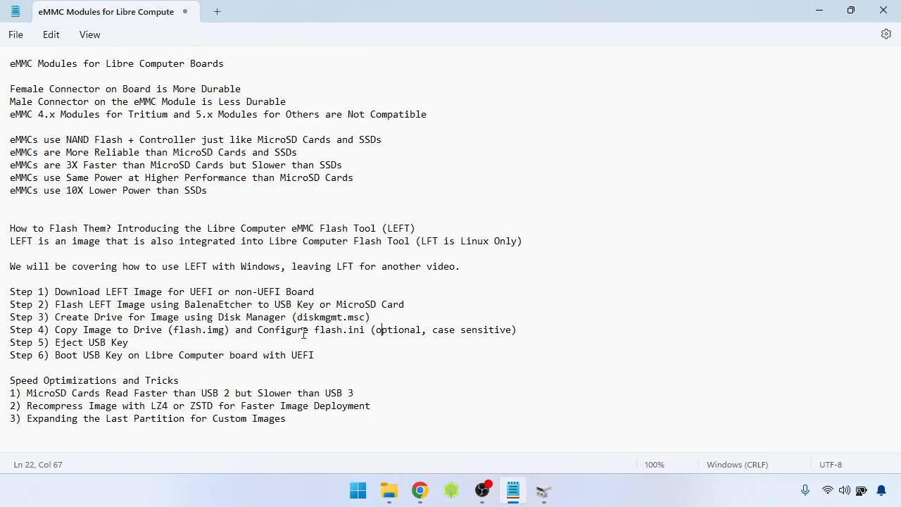
{"action": "left_click_drag", "start_coordinate": [318, 332], "coordinate": [373, 336]}
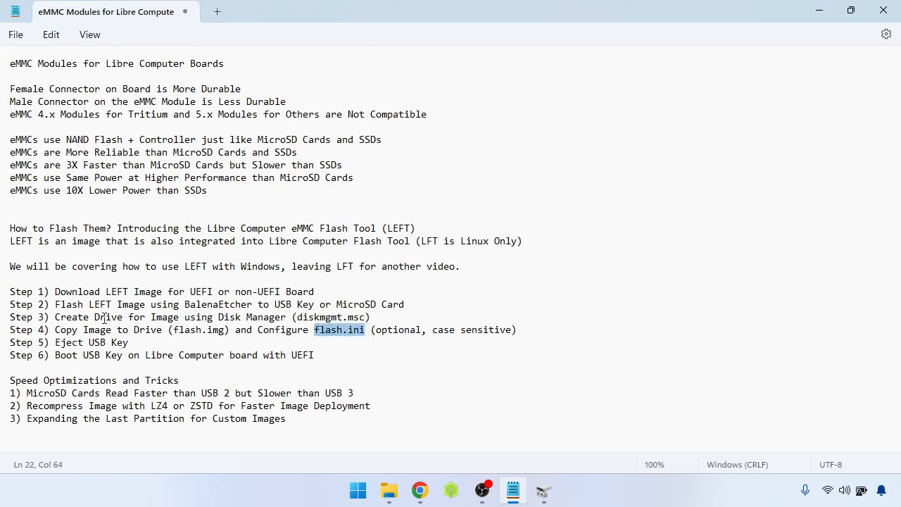
Highlight "(flash.img)" in Step 4 of the eMMC notes, then clear the highlight.
{"action": "left_click_drag", "start_coordinate": [55, 331], "coordinate": [231, 331]}
{"action": "left_click", "coordinate": [389, 490]}
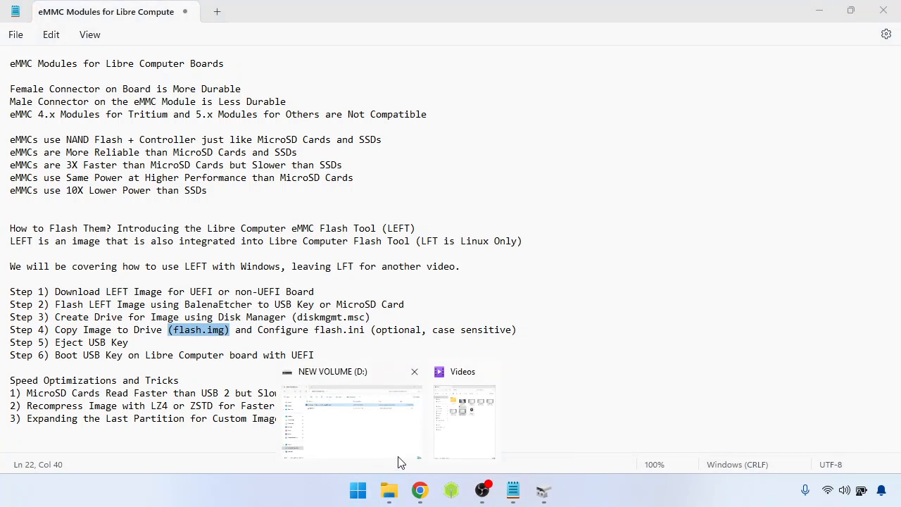
{"action": "left_click", "coordinate": [163, 349]}
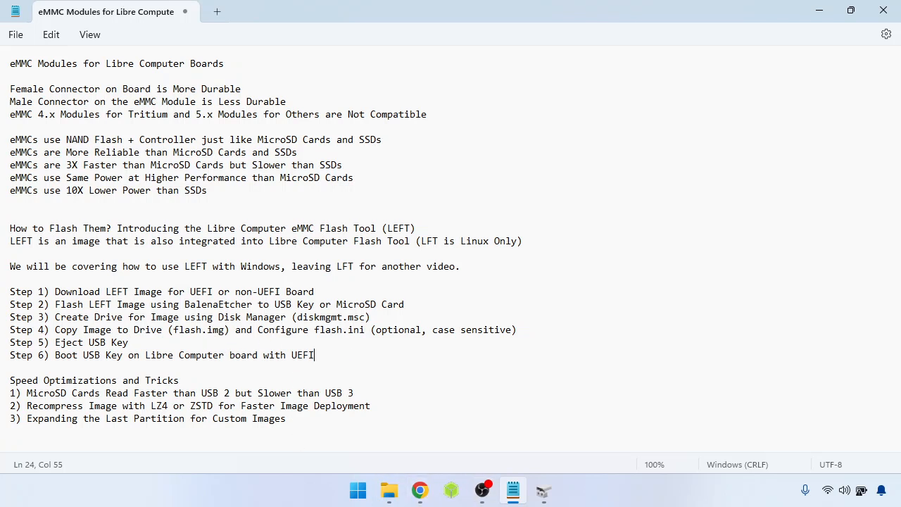
Switch to File Explorer, try to eject NEW VOLUME (D:) and dismiss the AutoPlay notification.
{"action": "left_click", "coordinate": [390, 491]}
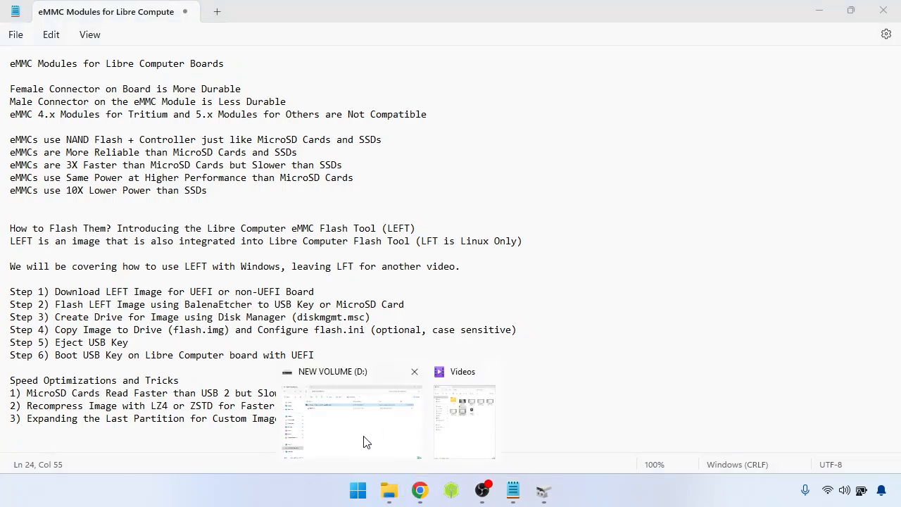
{"action": "left_click", "coordinate": [364, 442]}
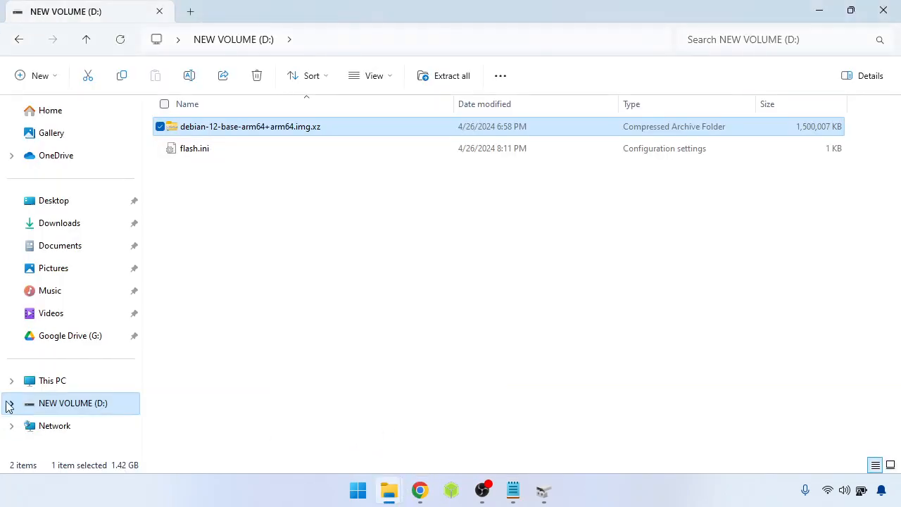
{"action": "right_click", "coordinate": [66, 400]}
{"action": "left_click", "coordinate": [111, 291]}
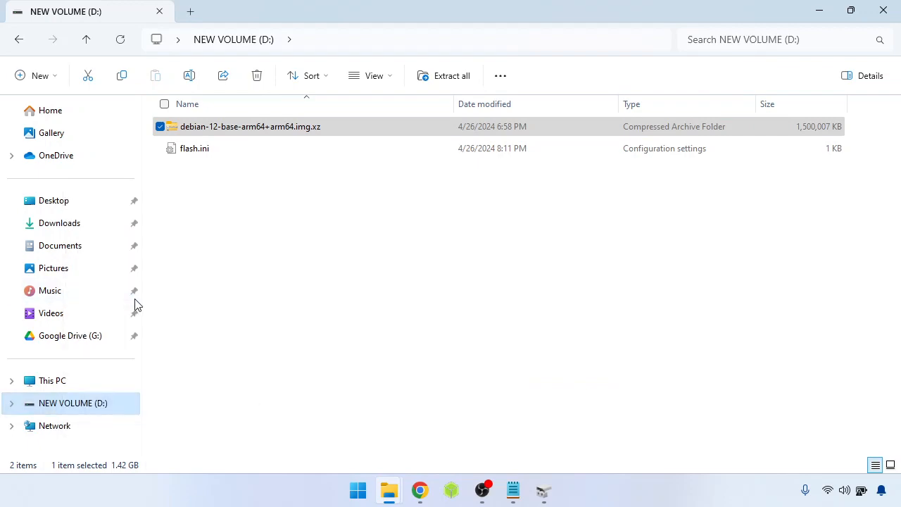
{"action": "left_click", "coordinate": [539, 242]}
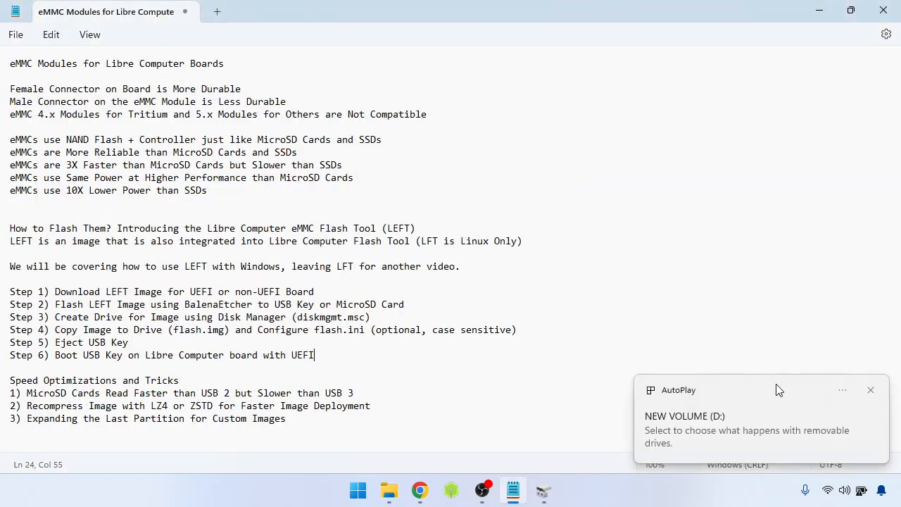
{"action": "left_click", "coordinate": [870, 390]}
Open a new File Explorer window, eject NEW VOLUME (D:) and close the window.
{"action": "left_click", "coordinate": [388, 492]}
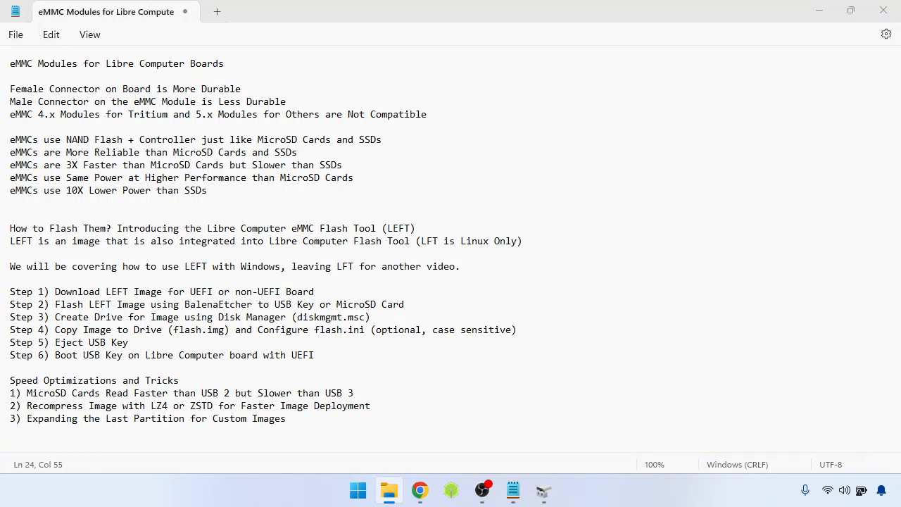
{"action": "right_click", "coordinate": [388, 493]}
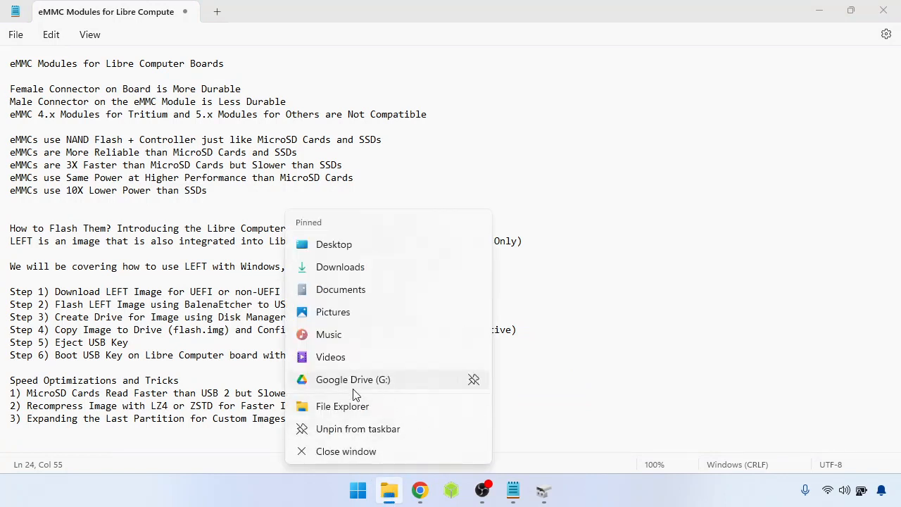
{"action": "left_click", "coordinate": [345, 406]}
{"action": "right_click", "coordinate": [76, 409]}
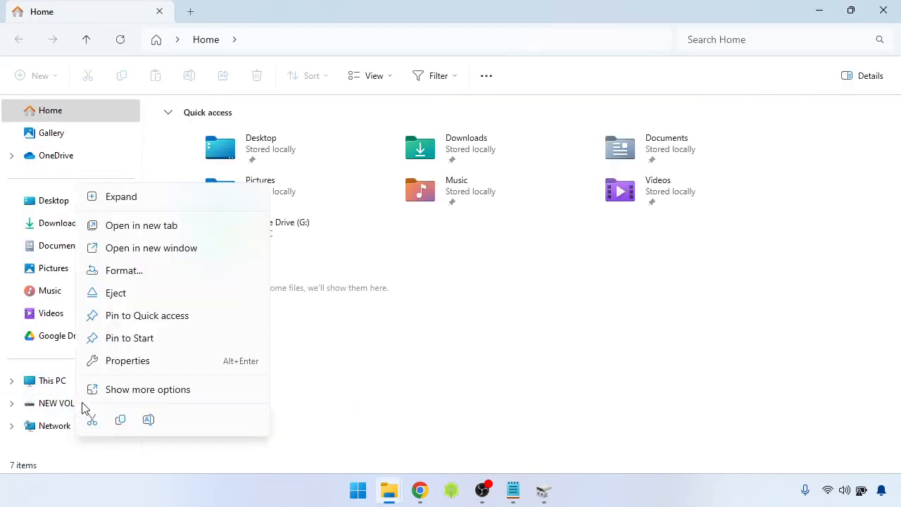
{"action": "left_click", "coordinate": [141, 292]}
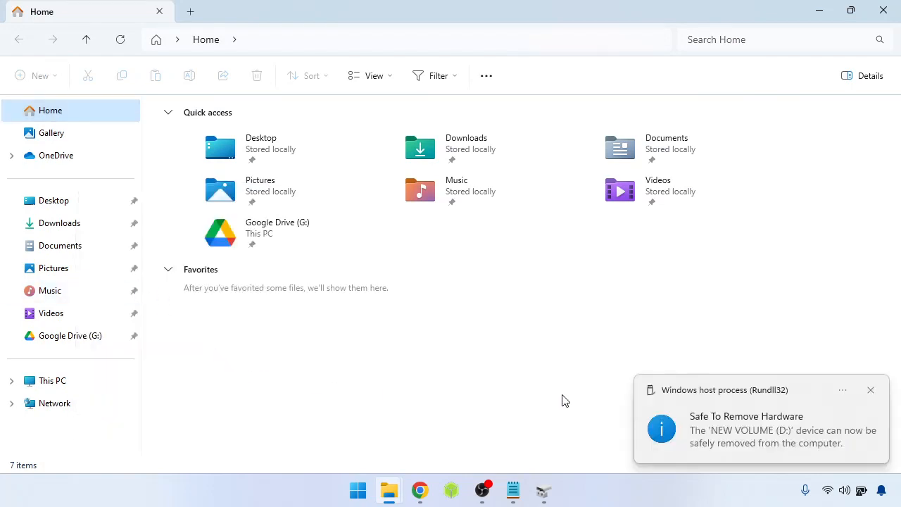
{"action": "left_click", "coordinate": [872, 390]}
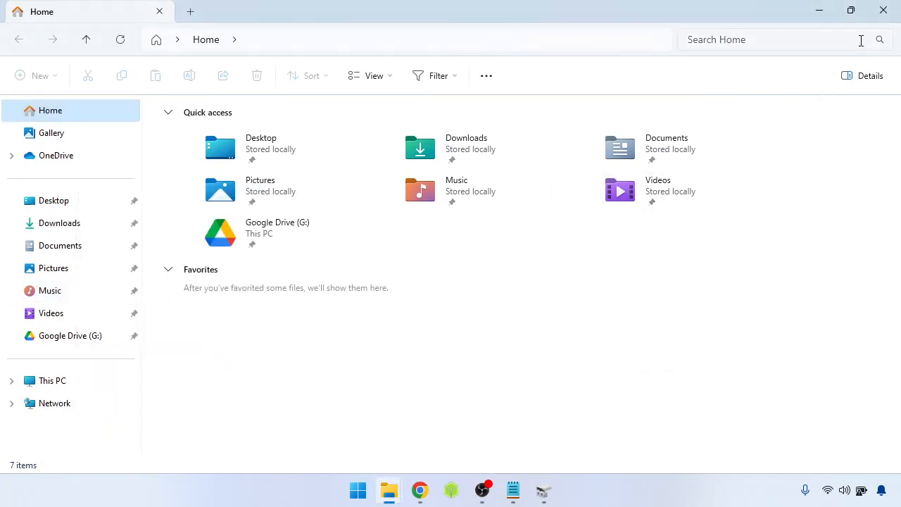
{"action": "left_click", "coordinate": [883, 10]}
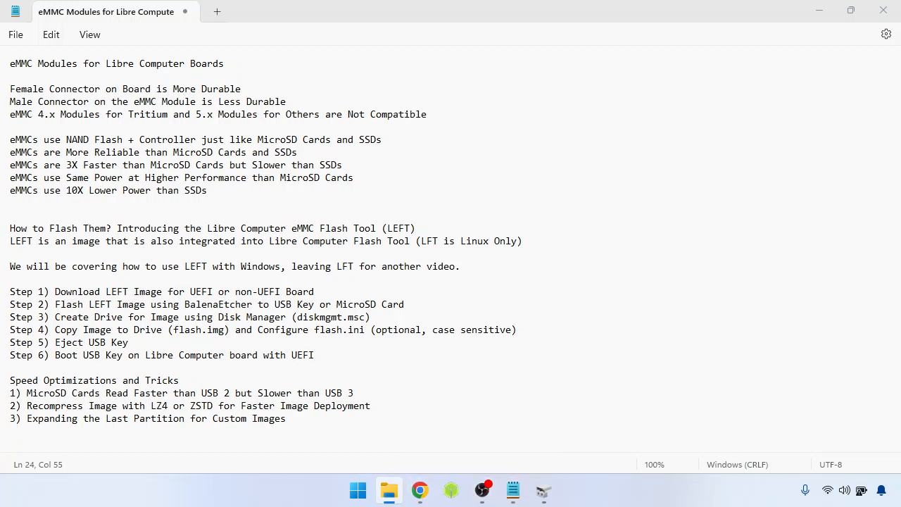
{"action": "key", "text": "alt+Tab"}
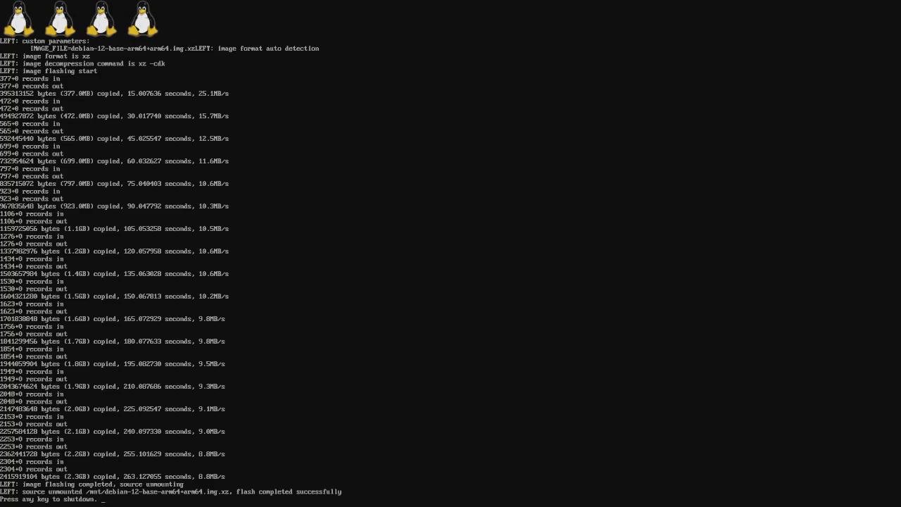
Shut down the Libre Computer board from LEFT once the image has been flashed.
{"action": "key", "text": "Return"}
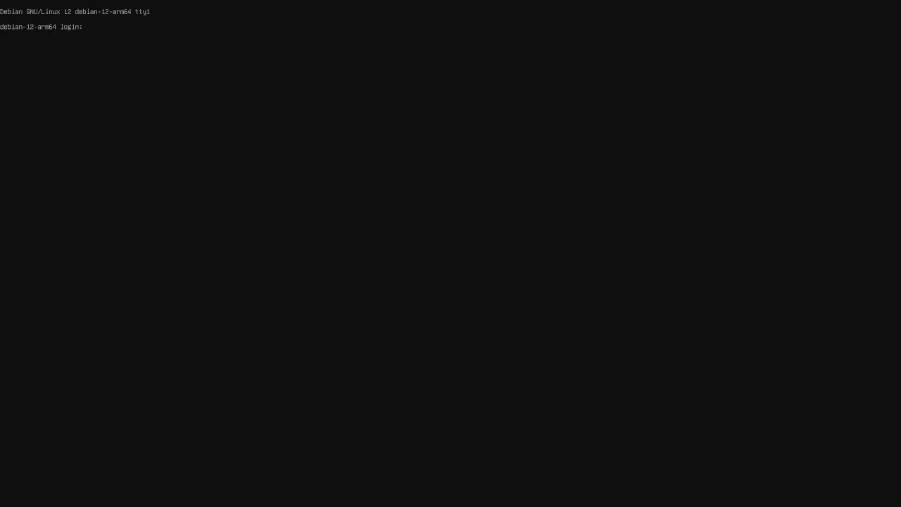
Log in to the Debian 12 console as root with the current password and set a new root password.
{"action": "type", "text": "oot"}
{"action": "key", "text": "Return"}
{"action": "key", "text": "Return"}
{"action": "key", "text": "Return"}
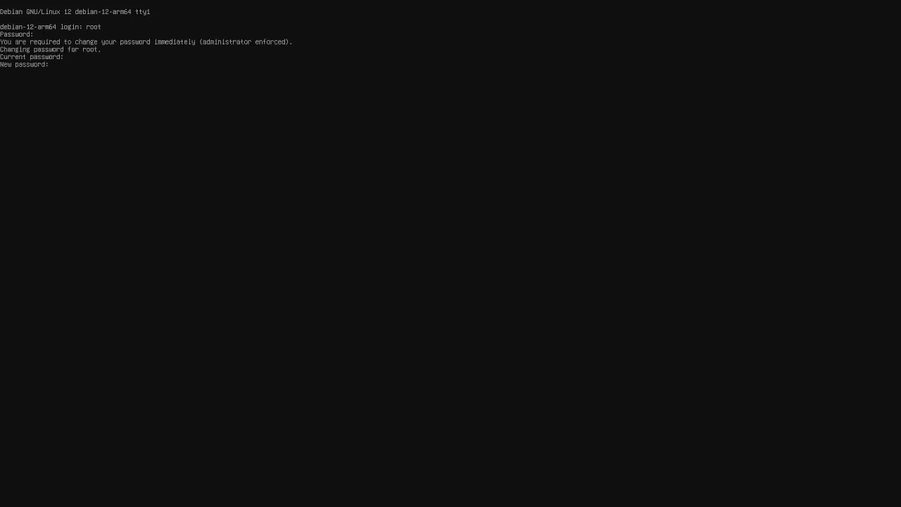
{"action": "key", "text": "Return"}
{"action": "key", "text": "Return"}
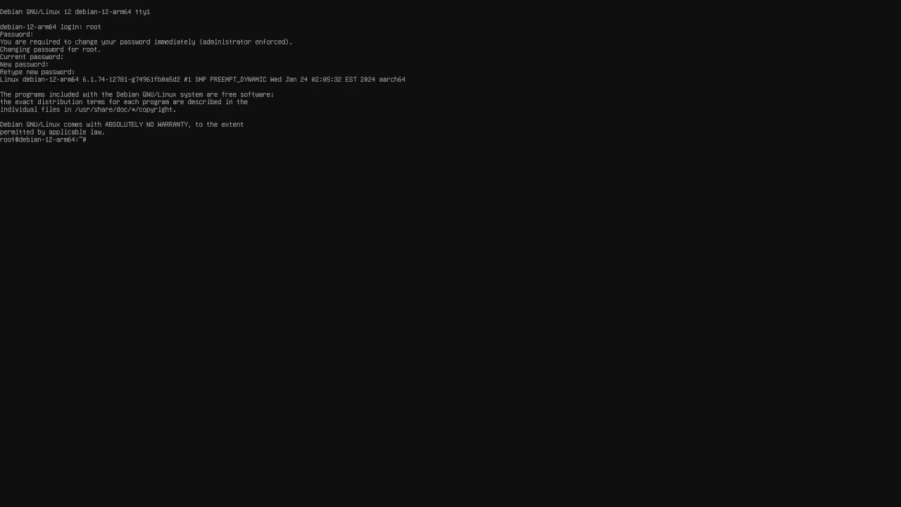
List the mounted filesystems with the mount command.
{"action": "type", "text": "mount"}
{"action": "key", "text": "Return"}
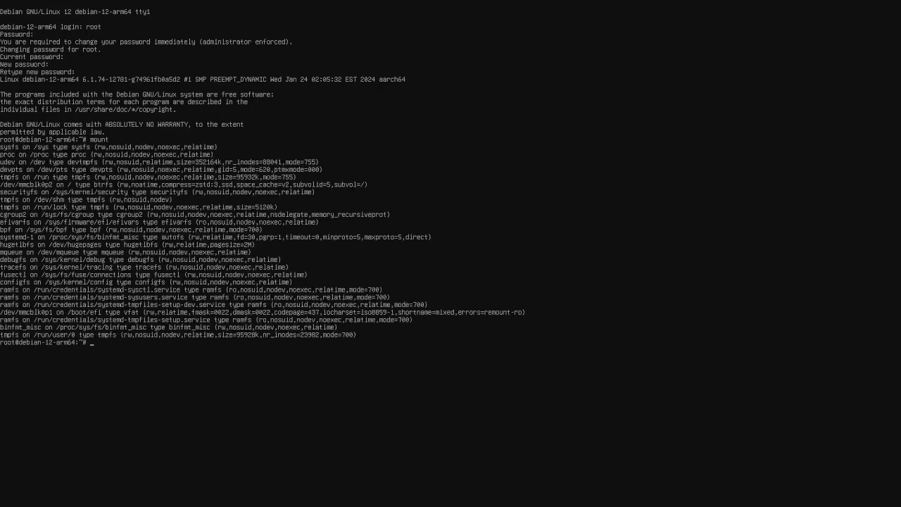
{"action": "key", "text": "BackSpace"}
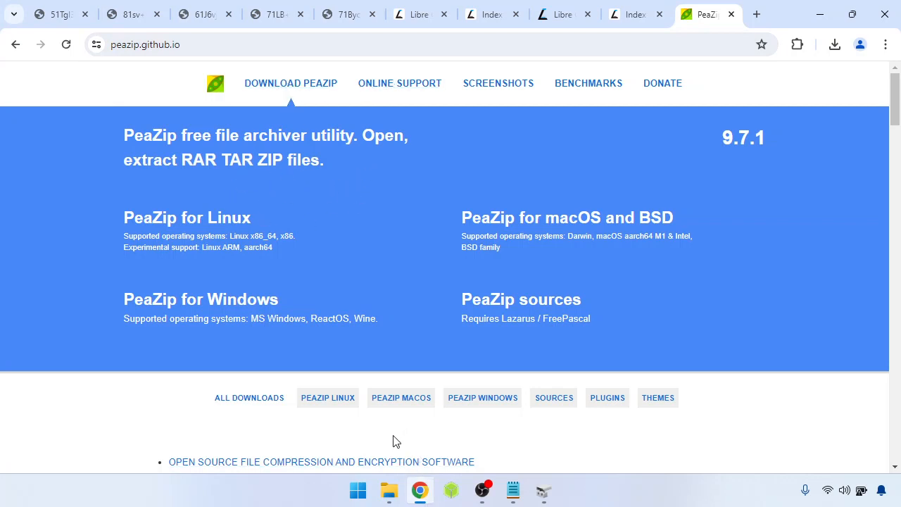
Switch to File Explorer's Downloads folder and extract debian-12-base-arm64+arm64.img.xz into the same folder with PeaZip.
{"action": "mouse_move", "coordinate": [394, 495]}
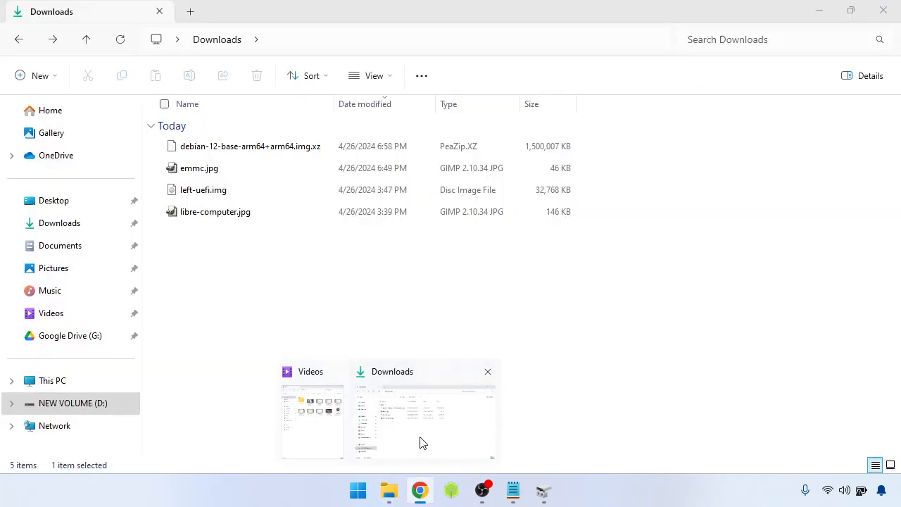
{"action": "left_click", "coordinate": [420, 444]}
{"action": "right_click", "coordinate": [278, 147]}
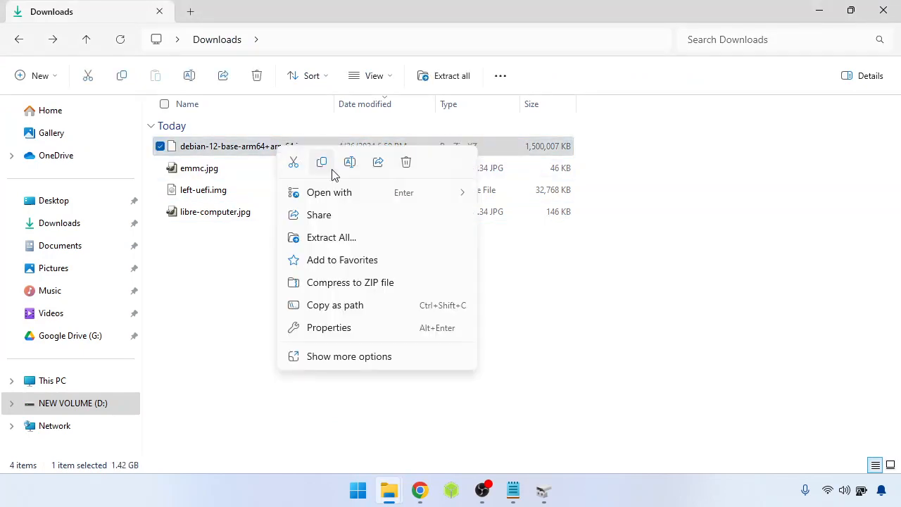
{"action": "left_click", "coordinate": [338, 357]}
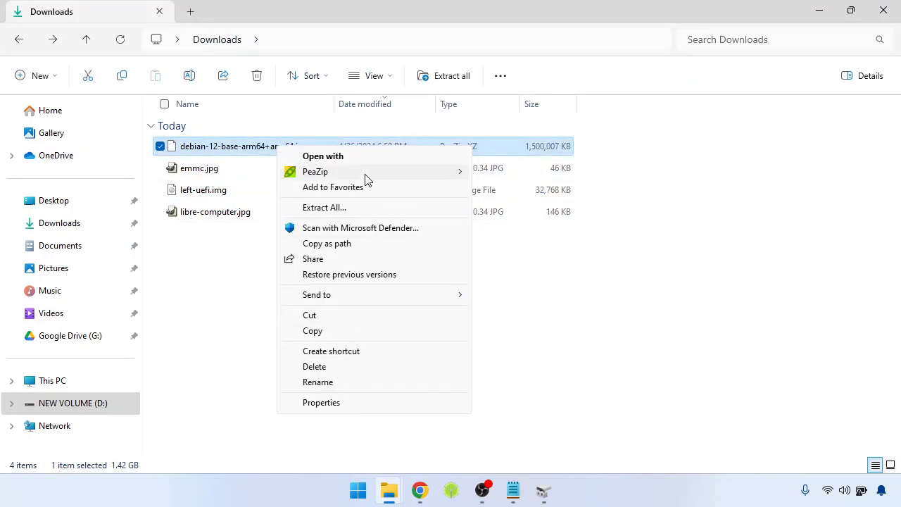
{"action": "mouse_move", "coordinate": [366, 180]}
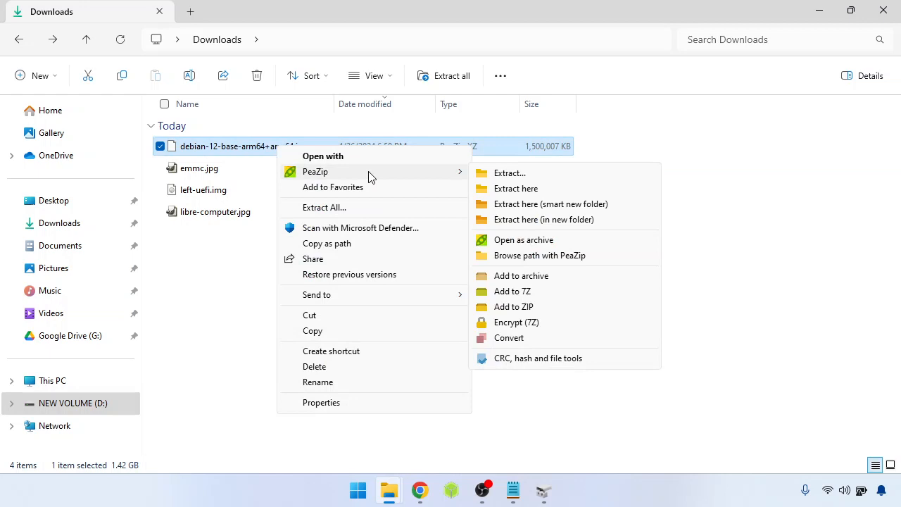
{"action": "left_click", "coordinate": [535, 189]}
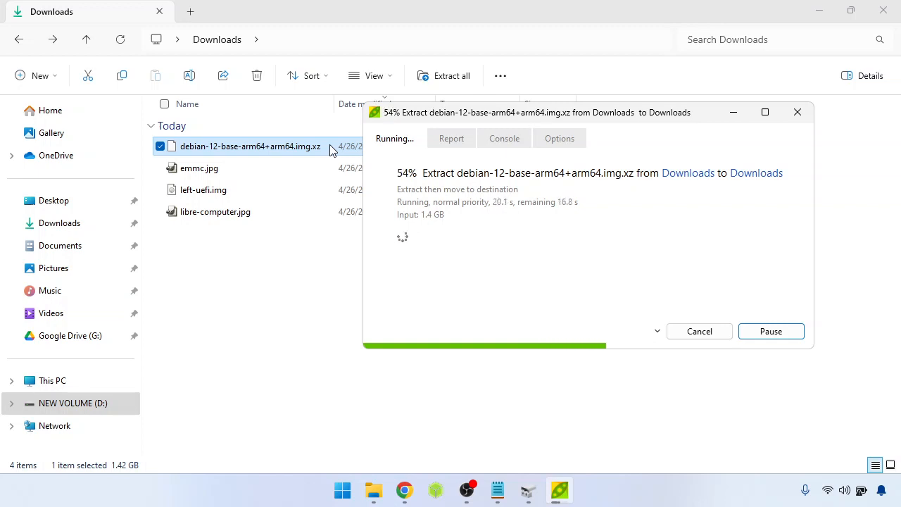
{"action": "left_click", "coordinate": [560, 141]}
{"action": "left_click", "coordinate": [384, 144]}
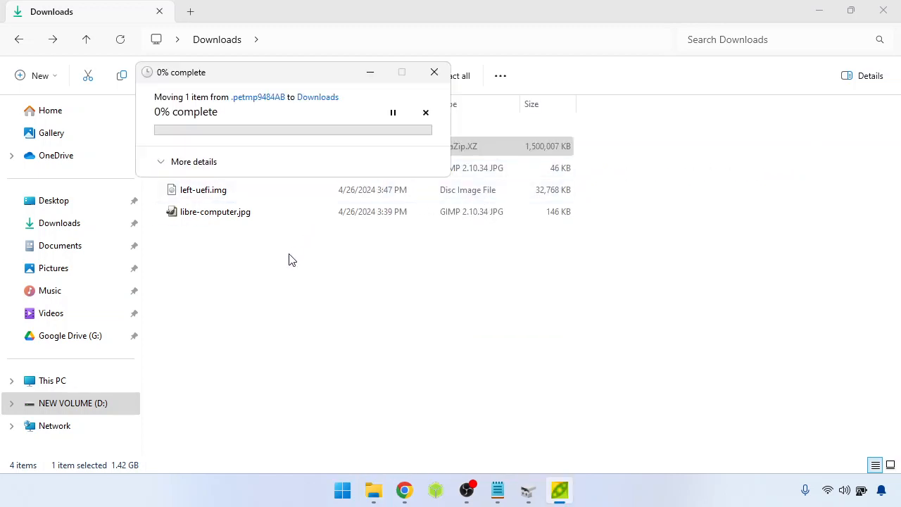
{"action": "left_click", "coordinate": [185, 166]}
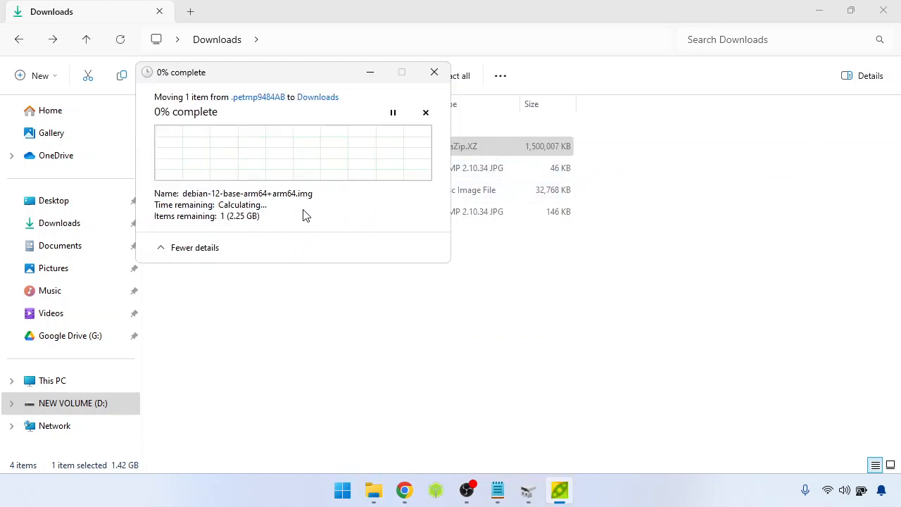
{"action": "left_click_drag", "start_coordinate": [322, 77], "coordinate": [704, 107]}
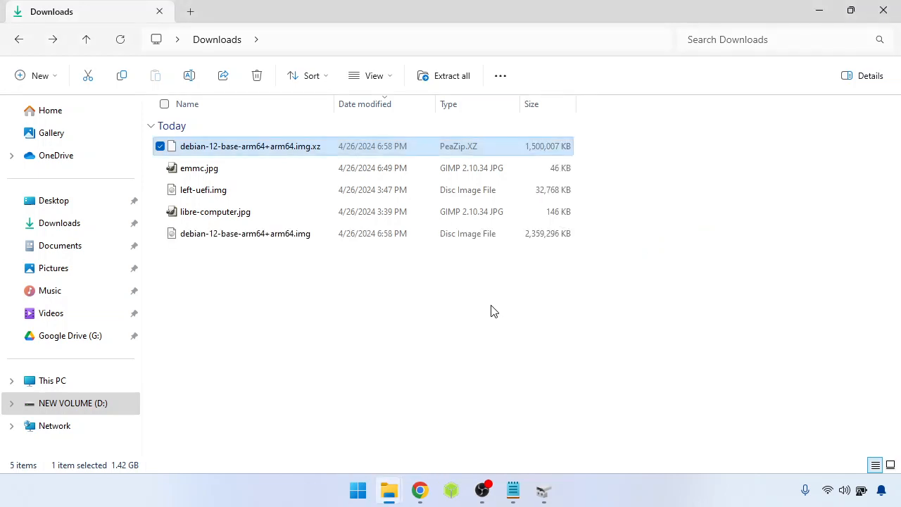
Add the extracted debian-12-base-arm64+arm64.img to a new PeaZip archive and allow the file to be opened.
{"action": "right_click", "coordinate": [279, 236]}
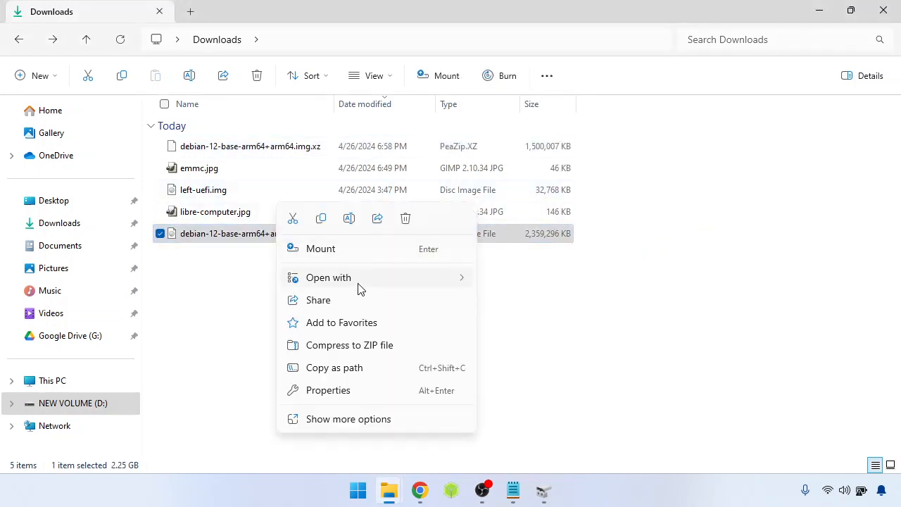
{"action": "left_click", "coordinate": [357, 422]}
{"action": "mouse_move", "coordinate": [360, 243]}
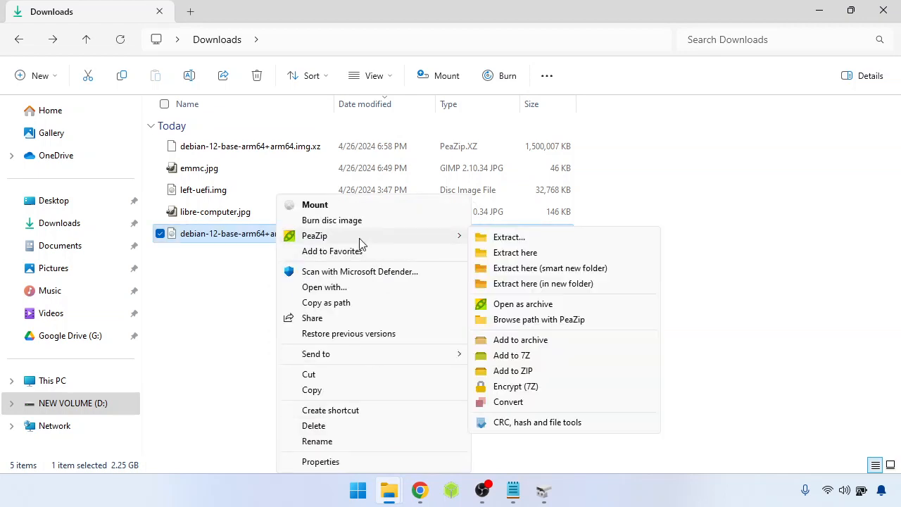
{"action": "left_click", "coordinate": [519, 341]}
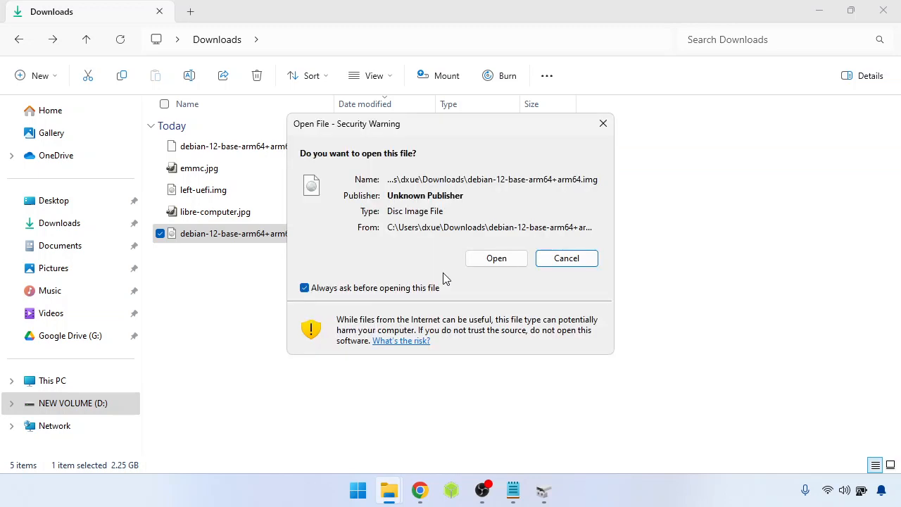
{"action": "left_click", "coordinate": [496, 258]}
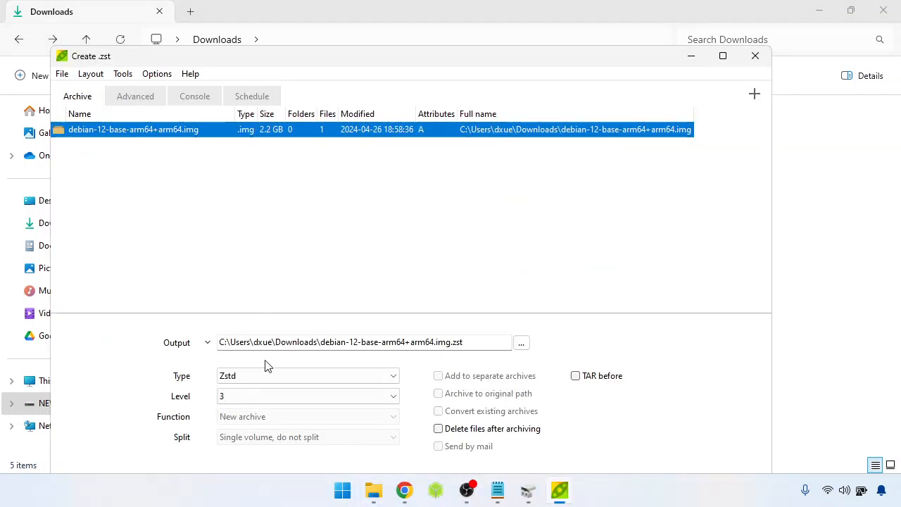
Create debian-12-base-arm64+arm64.img.zst in Downloads with type Zstd and level 3, and select the new file.
{"action": "left_click_drag", "start_coordinate": [459, 59], "coordinate": [470, 2]}
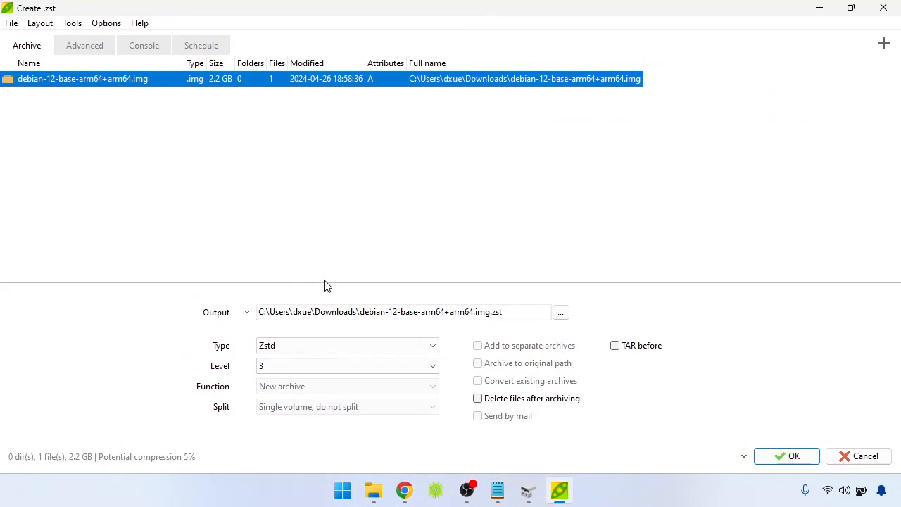
{"action": "double_click", "coordinate": [451, 14]}
{"action": "left_click", "coordinate": [244, 345]}
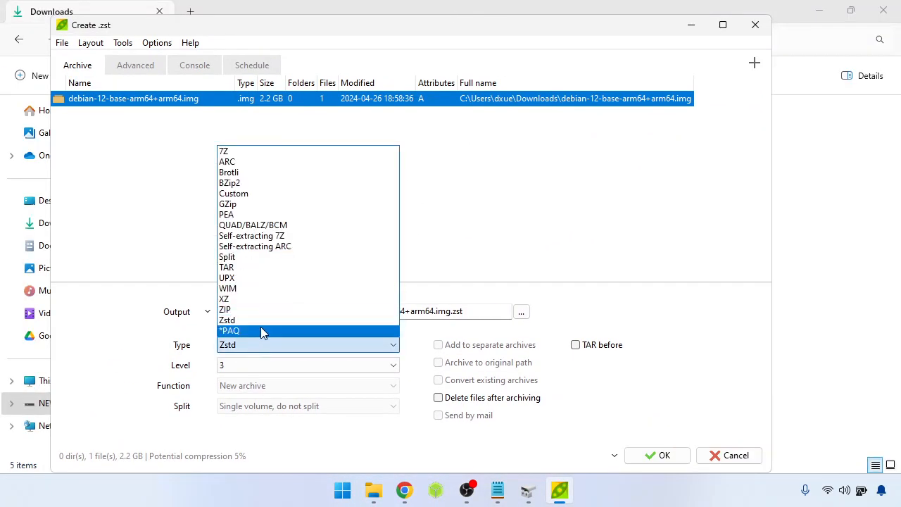
{"action": "left_click", "coordinate": [262, 325]}
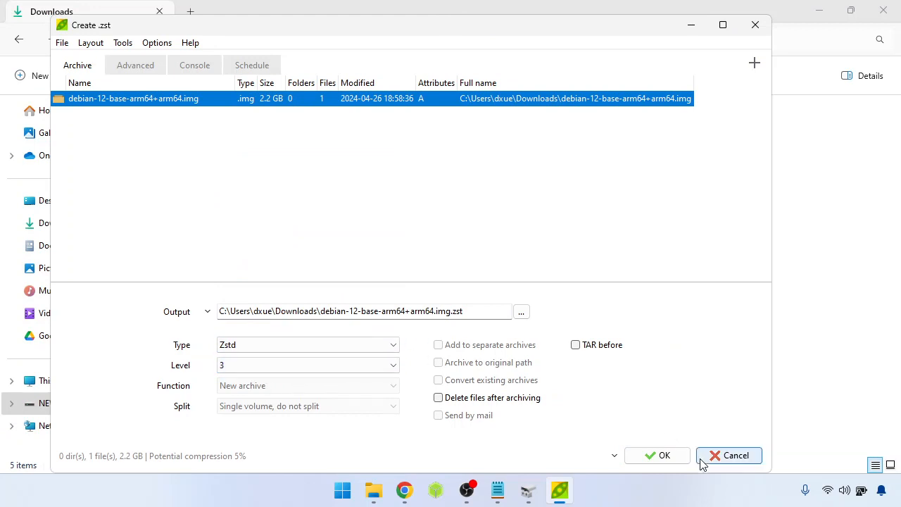
{"action": "left_click", "coordinate": [655, 457]}
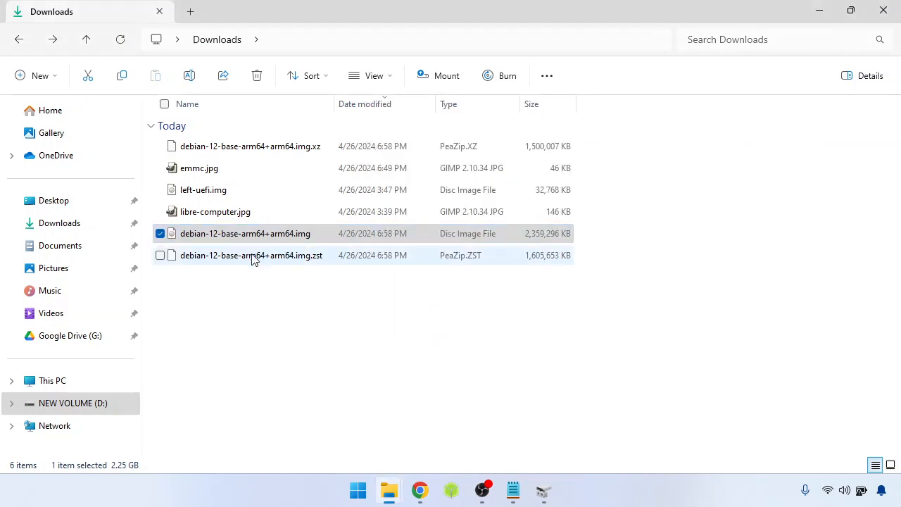
{"action": "left_click", "coordinate": [240, 257]}
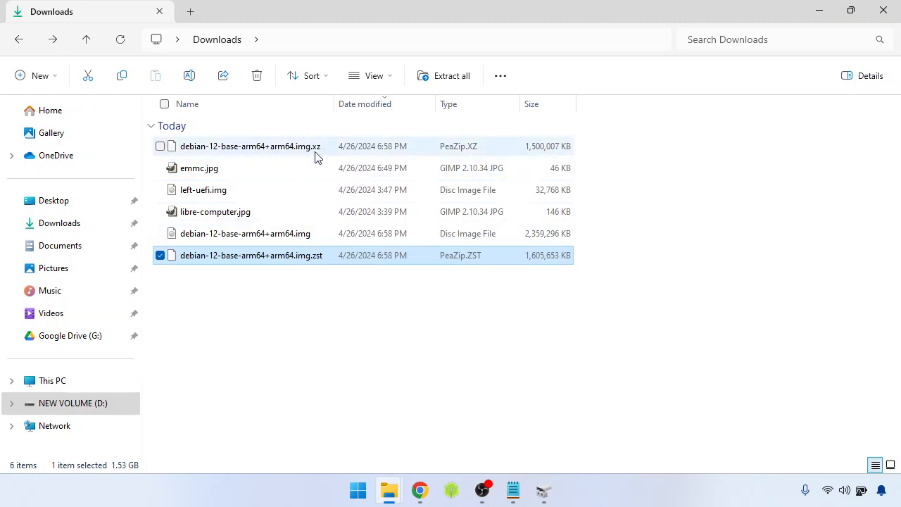
Copy debian-12-base-arm64+arm64.img.zst from Downloads to NEW VOLUME (D:).
{"action": "right_click", "coordinate": [268, 257]}
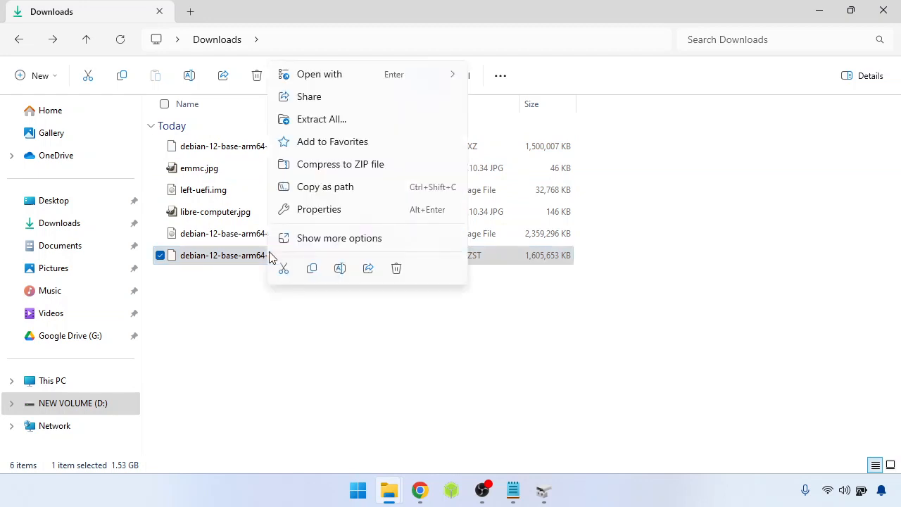
{"action": "left_click", "coordinate": [227, 280]}
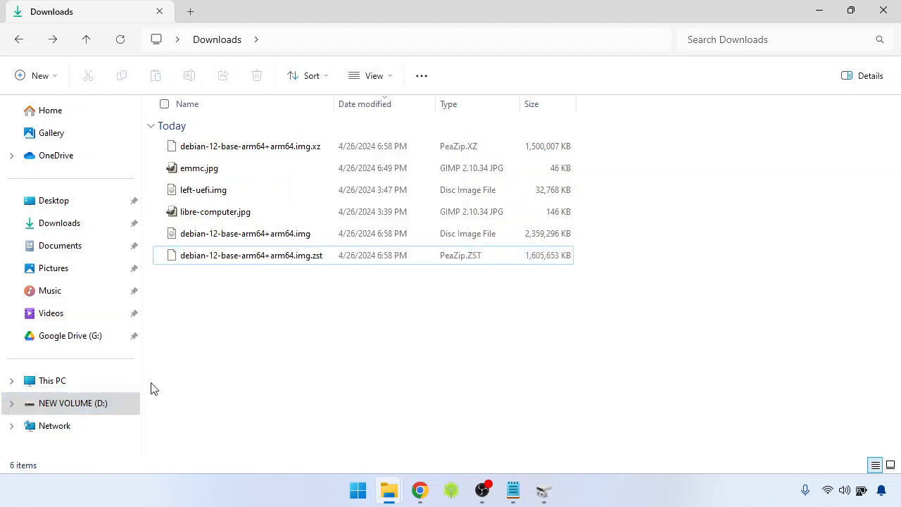
{"action": "left_click", "coordinate": [265, 261]}
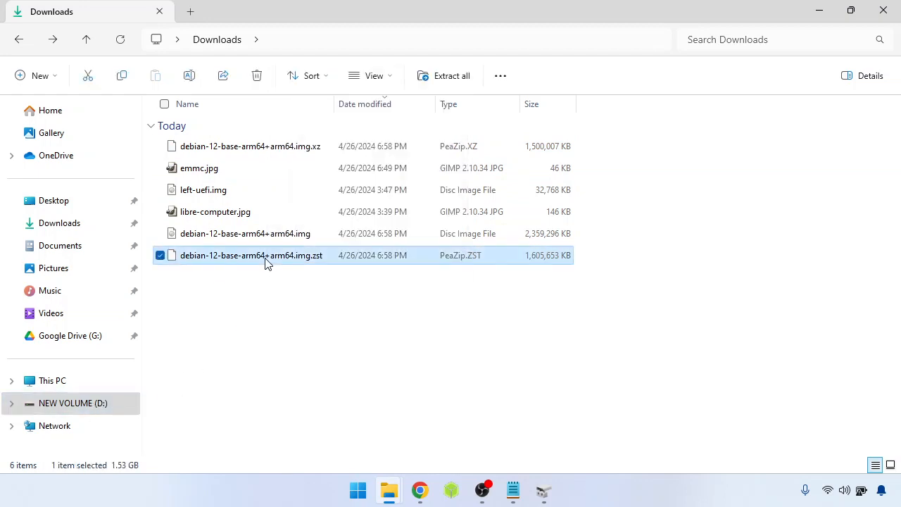
{"action": "left_click", "coordinate": [94, 409]}
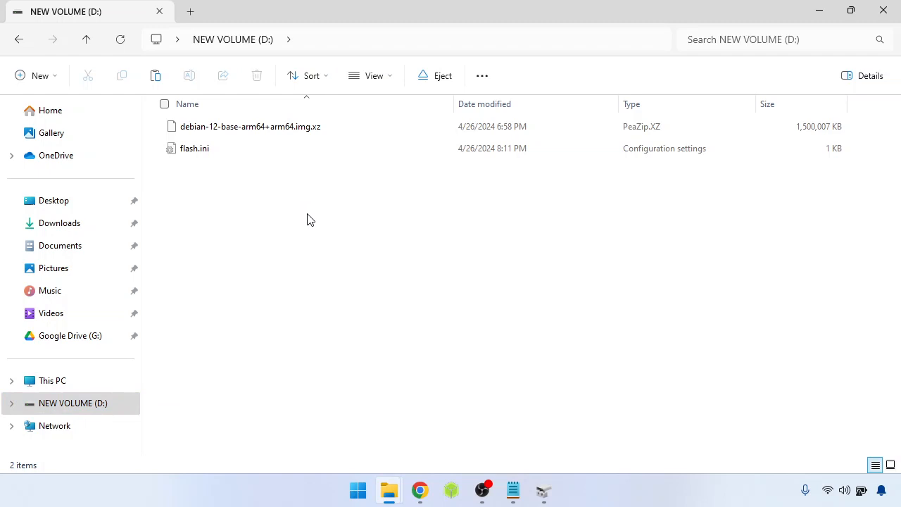
{"action": "key", "text": "ctrl+v"}
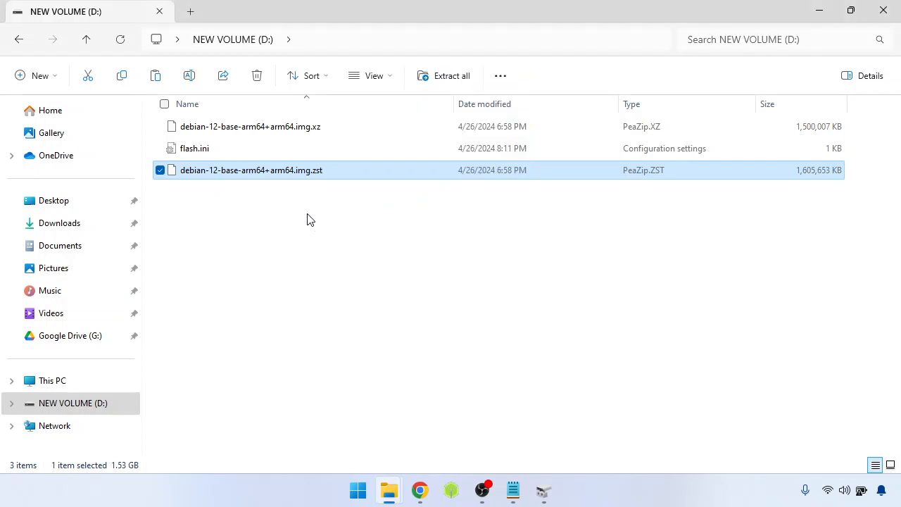
Open flash.ini from NEW VOLUME (D:) for a look and return to the drive's file list.
{"action": "left_click", "coordinate": [307, 219]}
{"action": "left_click", "coordinate": [231, 155]}
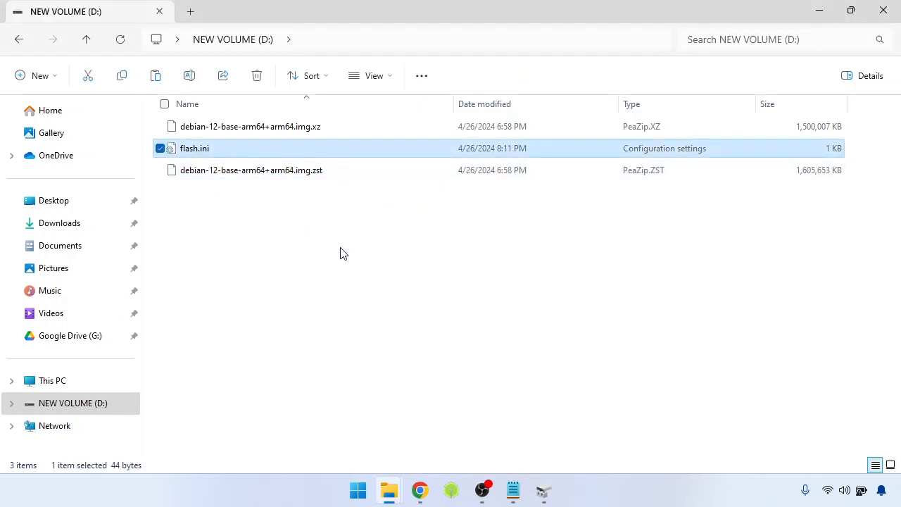
{"action": "left_click", "coordinate": [342, 254]}
{"action": "double_click", "coordinate": [211, 150]}
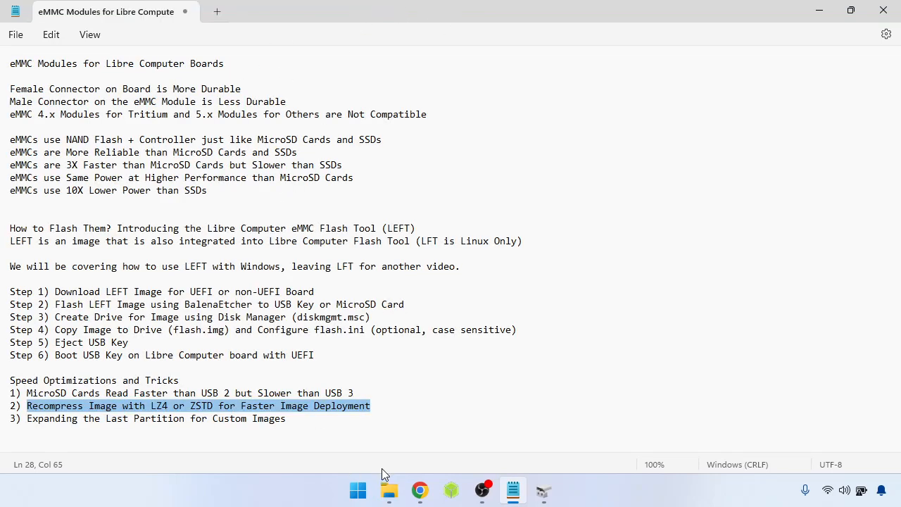
{"action": "left_click", "coordinate": [389, 490]}
{"action": "left_click", "coordinate": [412, 449]}
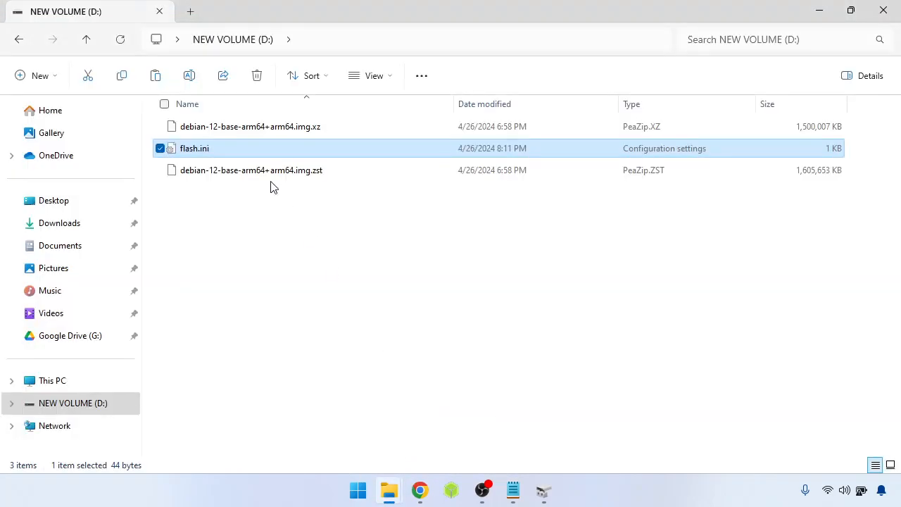
Permanently delete debian-12-base-arm64+arm64.img.xz and flash.ini from NEW VOLUME (D:).
{"action": "left_click", "coordinate": [281, 133]}
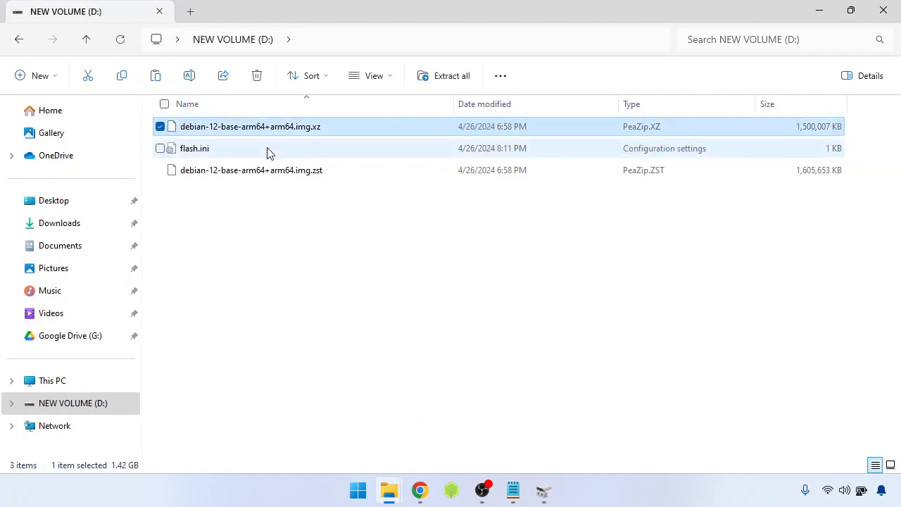
{"action": "left_click", "coordinate": [268, 149], "text": "ctrl"}
{"action": "key", "text": "shift+Delete"}
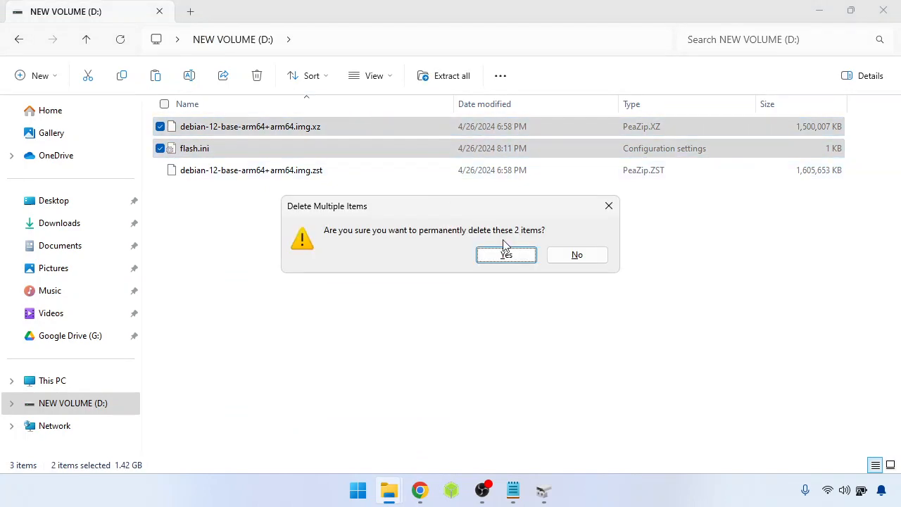
{"action": "key", "text": "Return"}
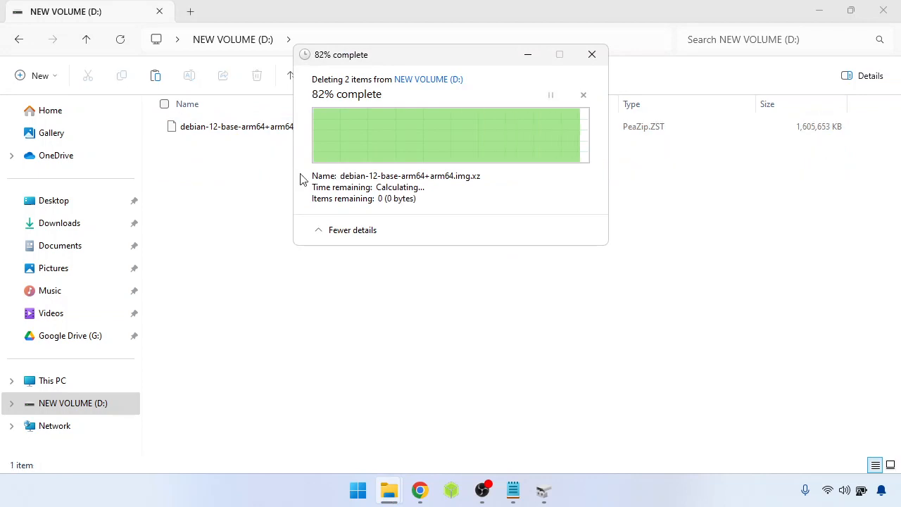
Rename debian-12-base-arm64+arm64.img.zst on NEW VOLUME (D:) to flash.img and accept the extension change.
{"action": "right_click", "coordinate": [228, 132]}
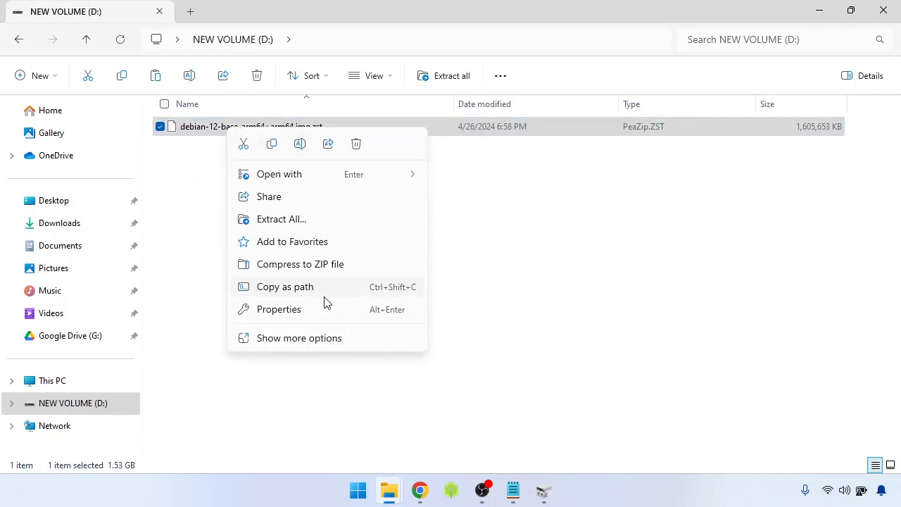
{"action": "left_click", "coordinate": [299, 143]}
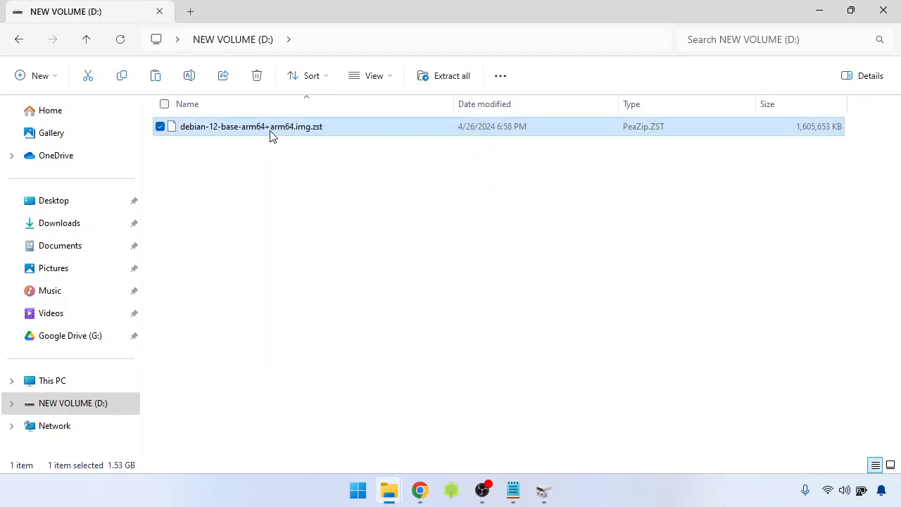
{"action": "key", "text": "ctrl+a"}
{"action": "type", "text": "f"}
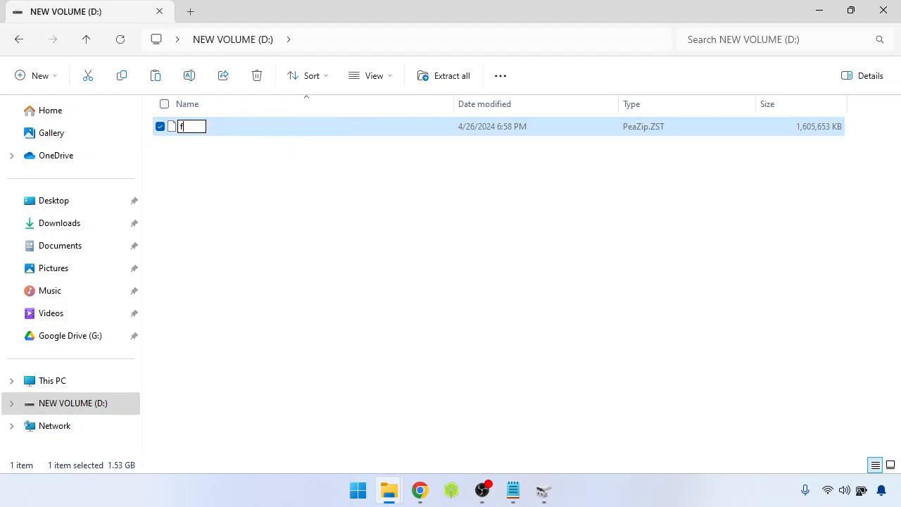
{"action": "type", "text": "lash.img"}
{"action": "key", "text": "Return"}
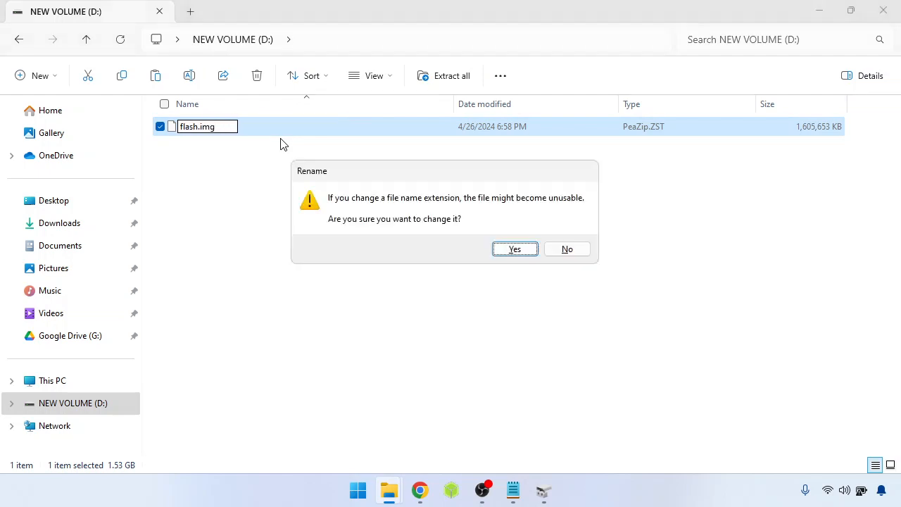
{"action": "left_click", "coordinate": [514, 250]}
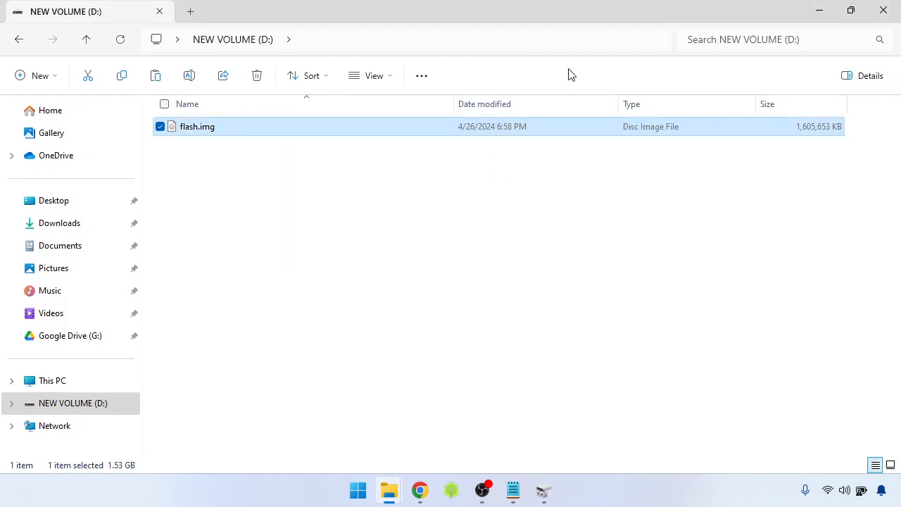
Examine File Explorer's view options, including Show, and check the full name of flash.img.
{"action": "left_click", "coordinate": [388, 83]}
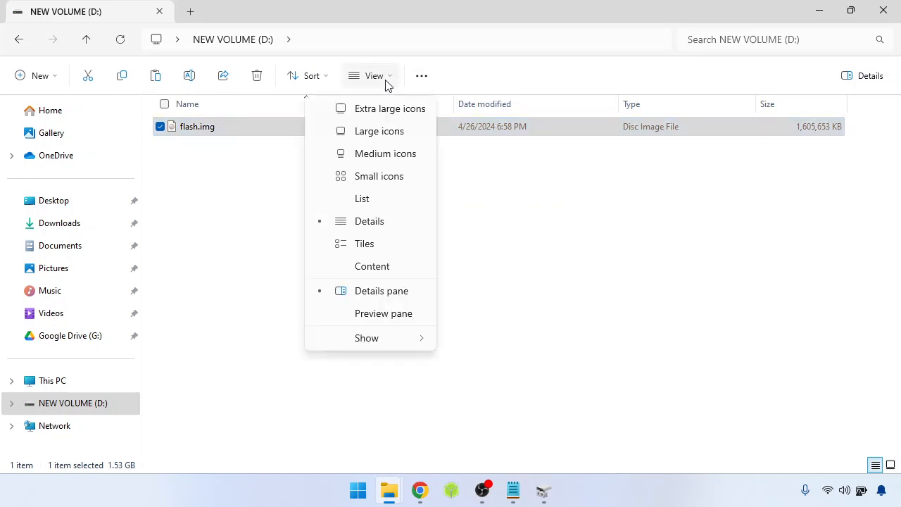
{"action": "mouse_move", "coordinate": [403, 343]}
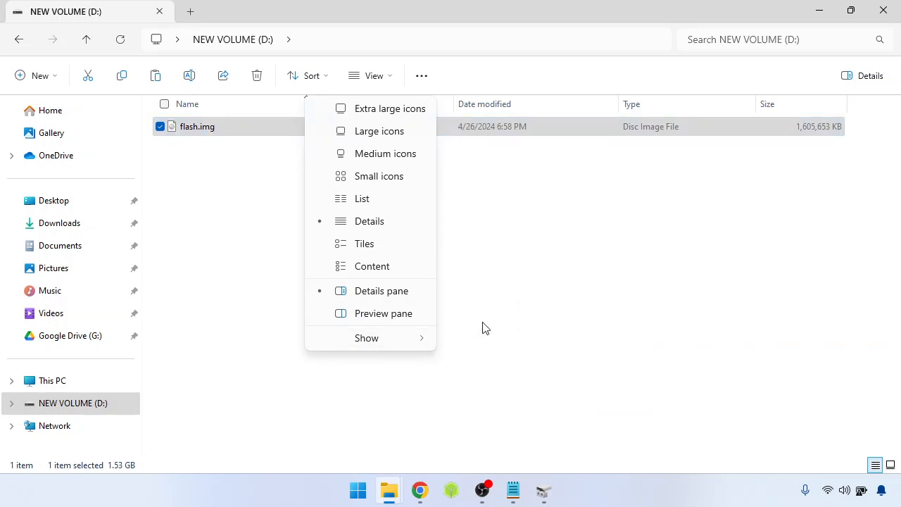
{"action": "left_click", "coordinate": [202, 201]}
{"action": "left_click", "coordinate": [210, 131]}
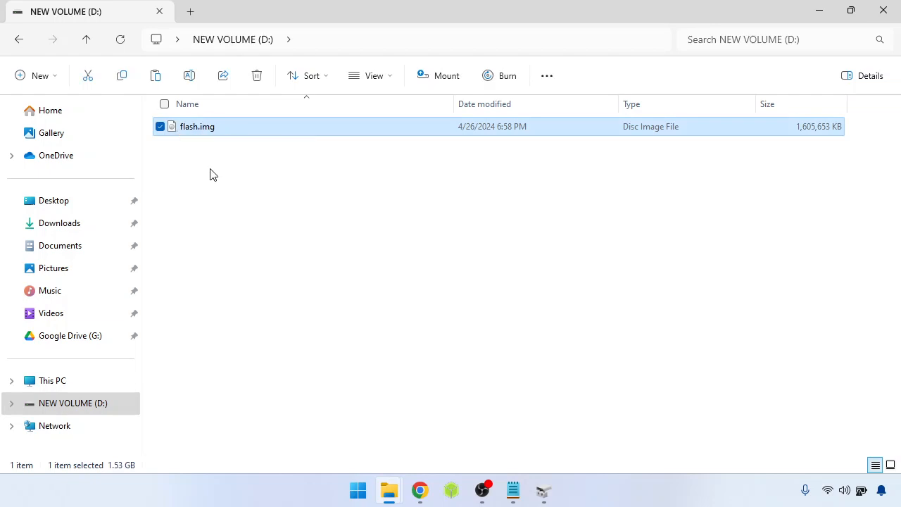
{"action": "left_click", "coordinate": [268, 294]}
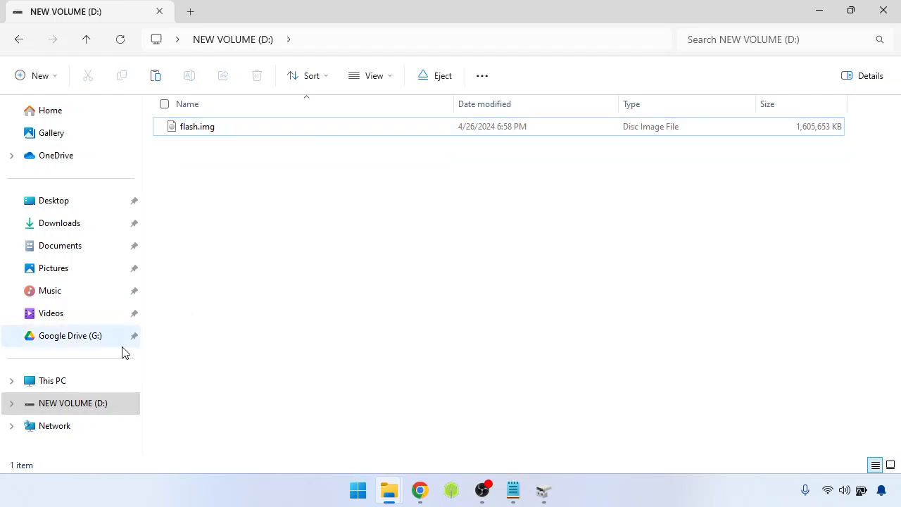
Eject NEW VOLUME (D:) and dismiss the safe-removal notification.
{"action": "right_click", "coordinate": [89, 408]}
{"action": "left_click", "coordinate": [157, 299]}
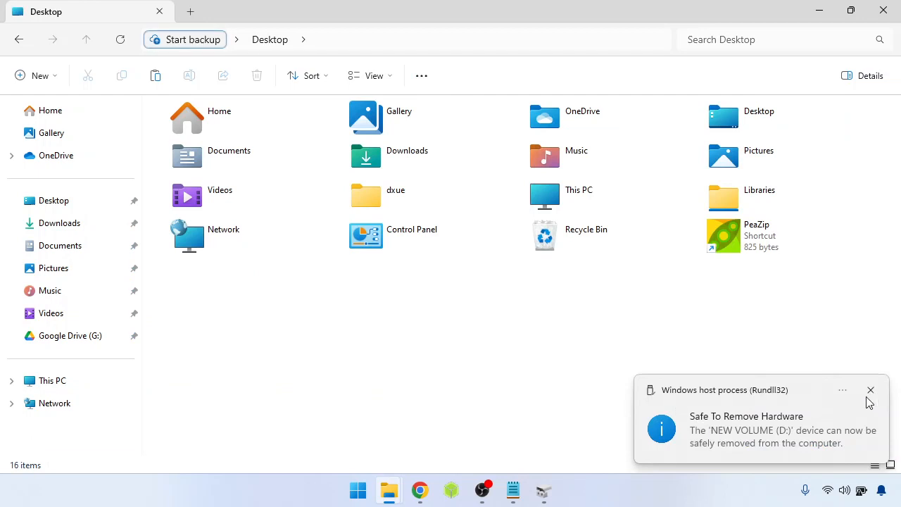
{"action": "left_click", "coordinate": [871, 390]}
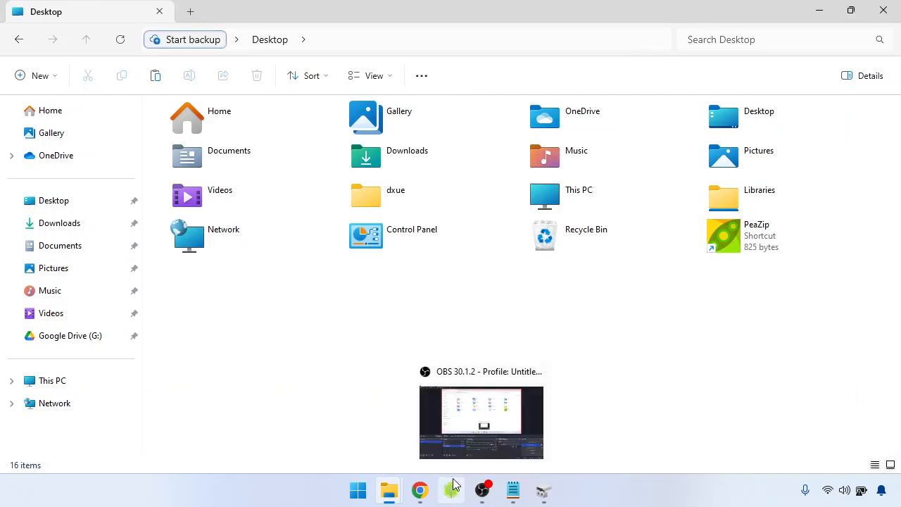